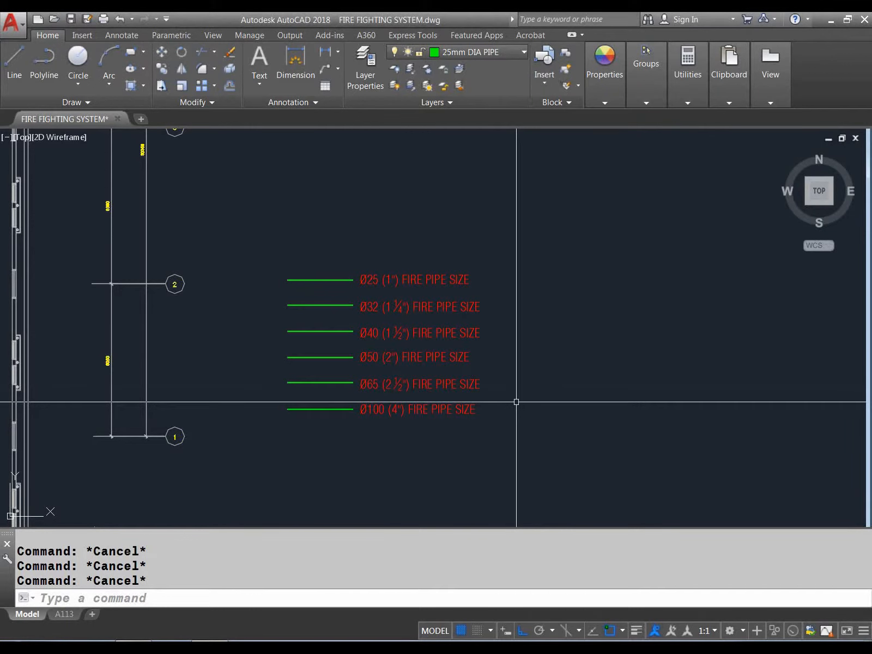
- Examine the fire pipe size legend beside the office floor plan, from Ø25 (1") to Ø100 (4")
middle_drag(516, 402, 523, 364)
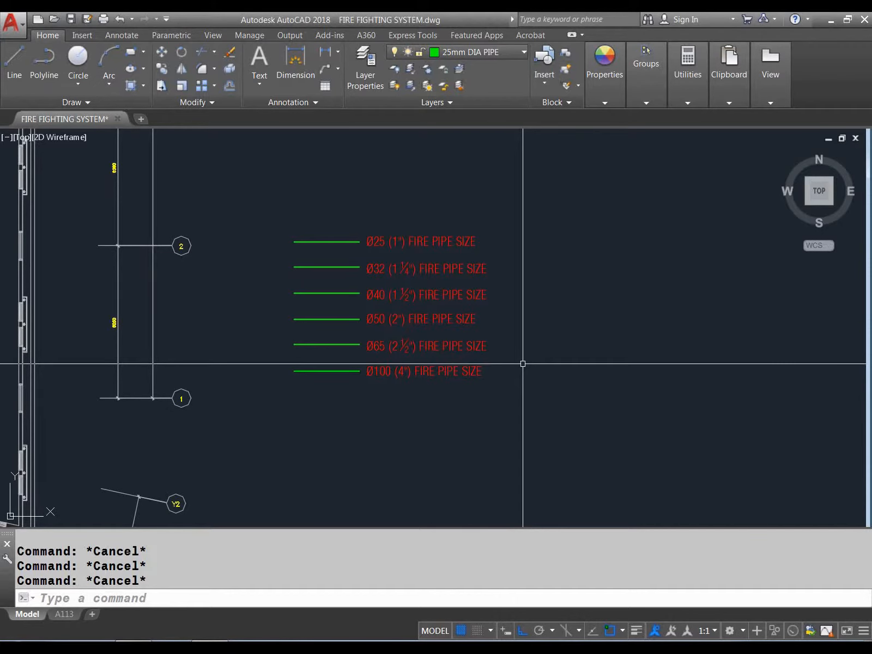
scroll(371, 375, down, 2)
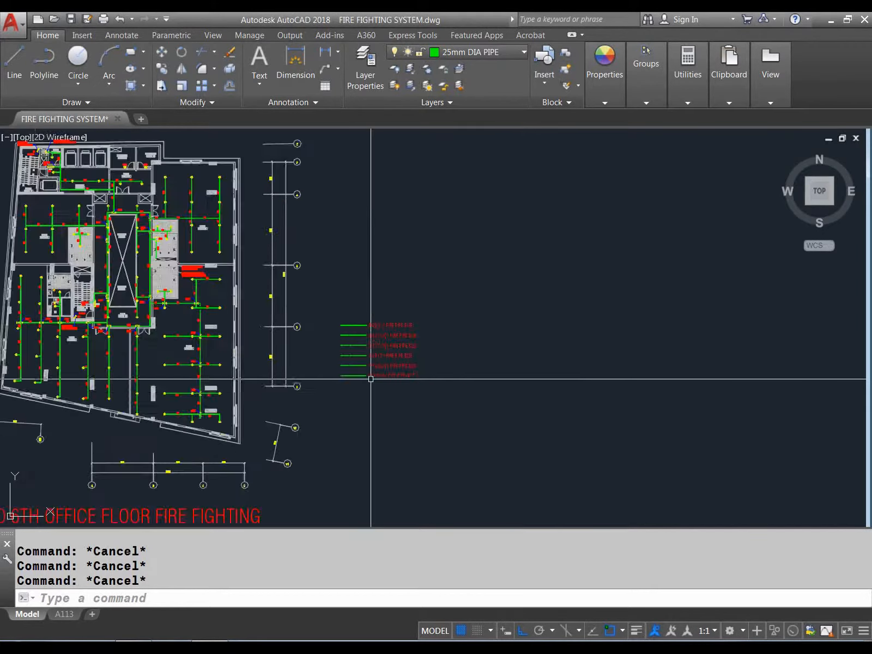
middle_drag(350, 374, 374, 382)
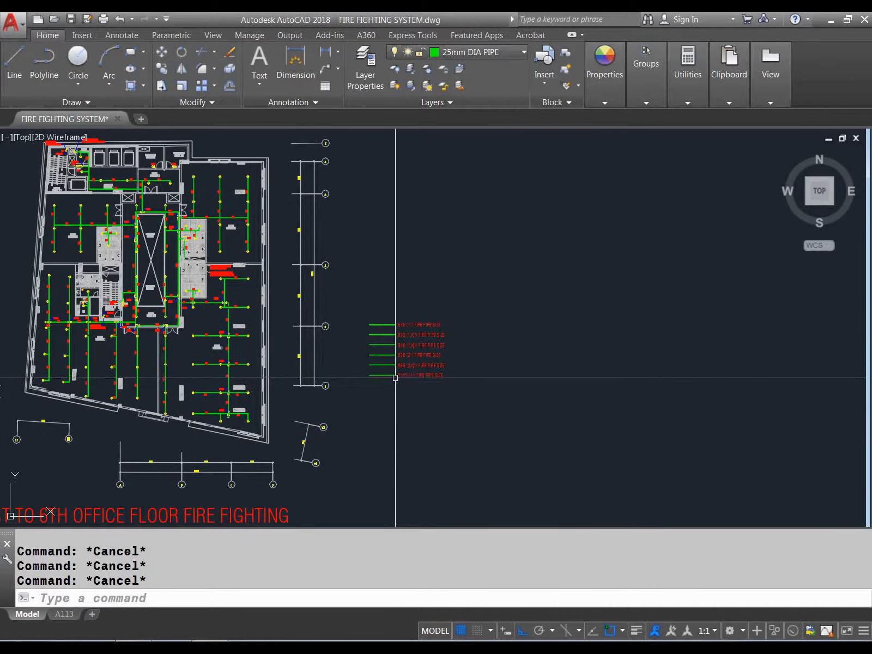
scroll(401, 361, up, 4)
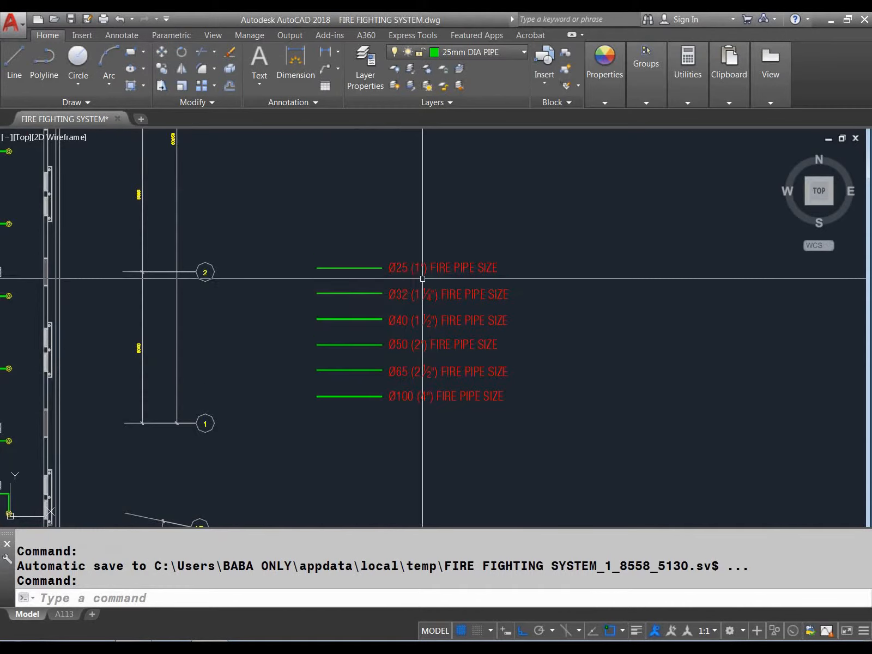
scroll(421, 279, up, 2)
middle_drag(366, 302, 341, 255)
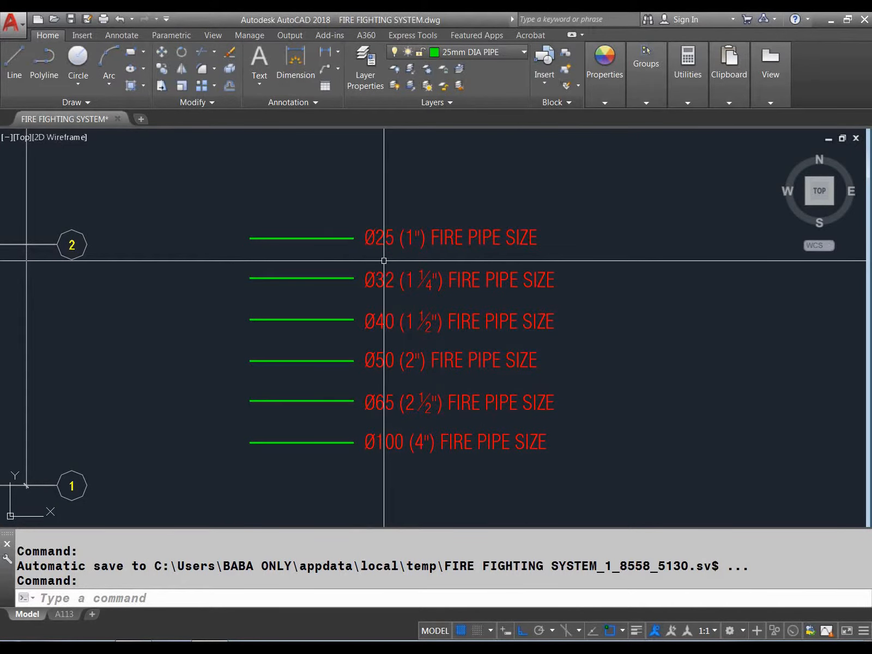
middle_drag(384, 261, 370, 245)
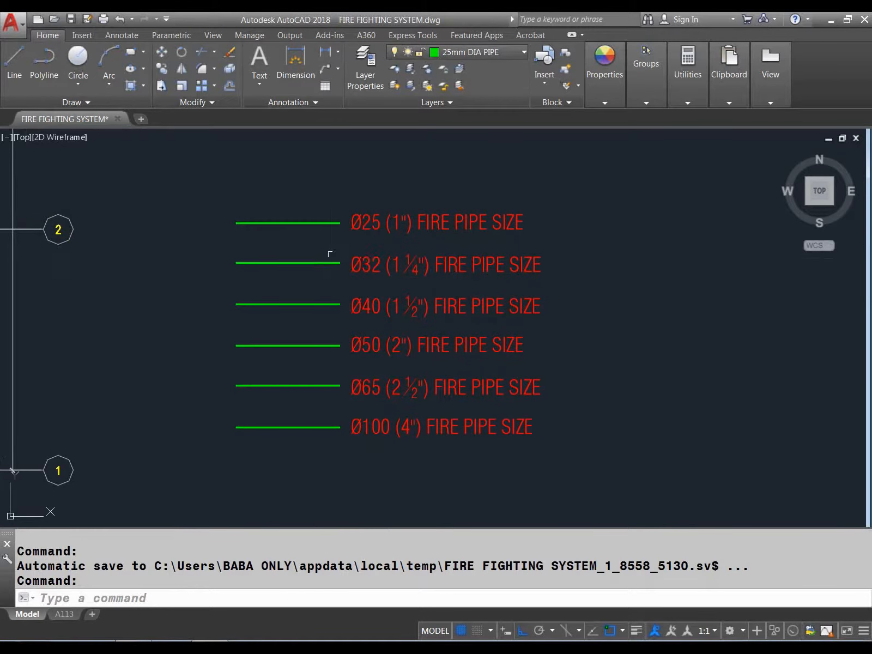
- Examine the sprinkler piping and its size labels in the office floor plan and compare them with the pipe size legend
scroll(406, 244, down, 4)
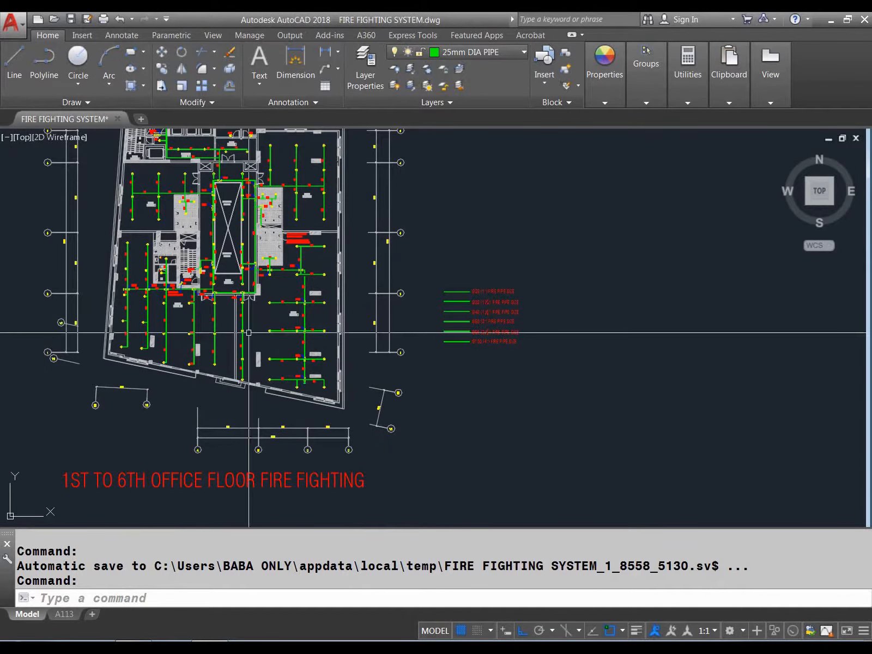
scroll(334, 320, up, 2)
middle_drag(333, 320, 350, 342)
scroll(219, 290, up, 6)
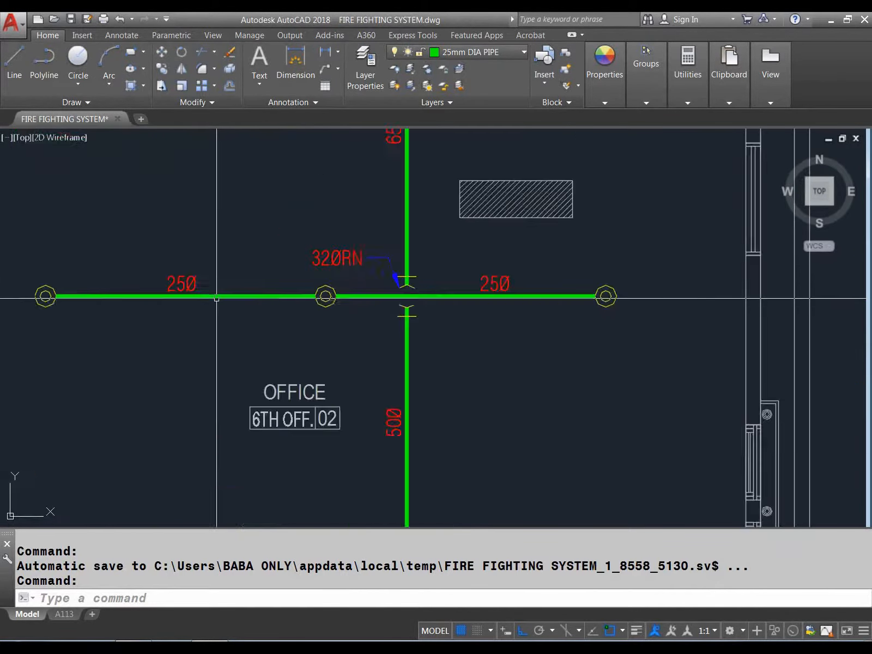
middle_drag(406, 322, 288, 263)
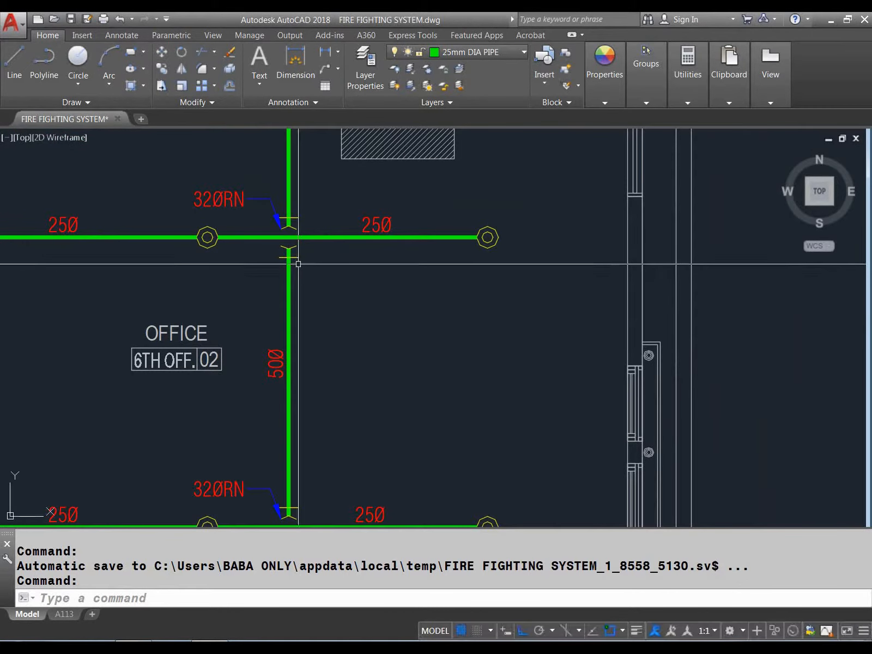
scroll(307, 306, down, 2)
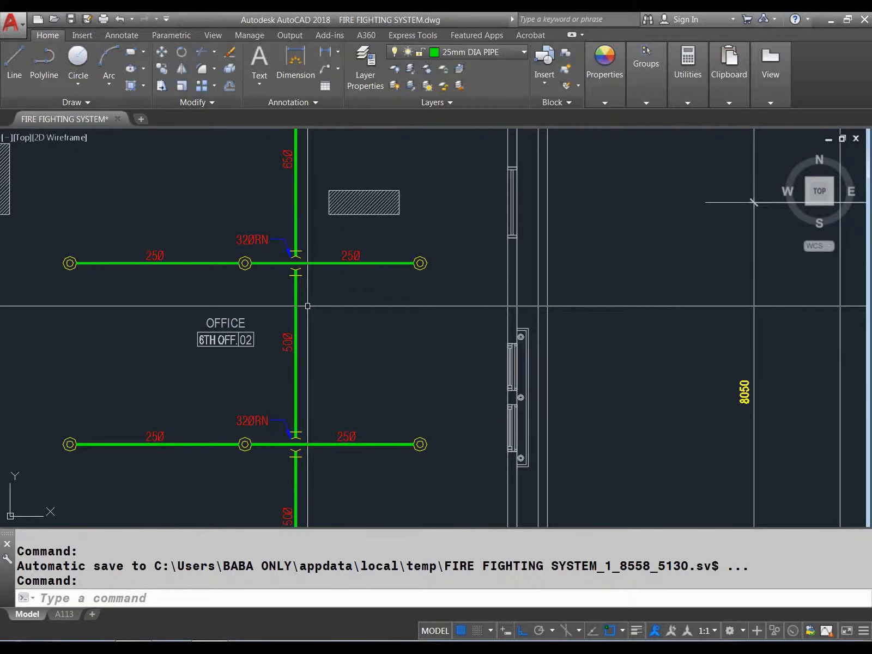
scroll(307, 305, down, 2)
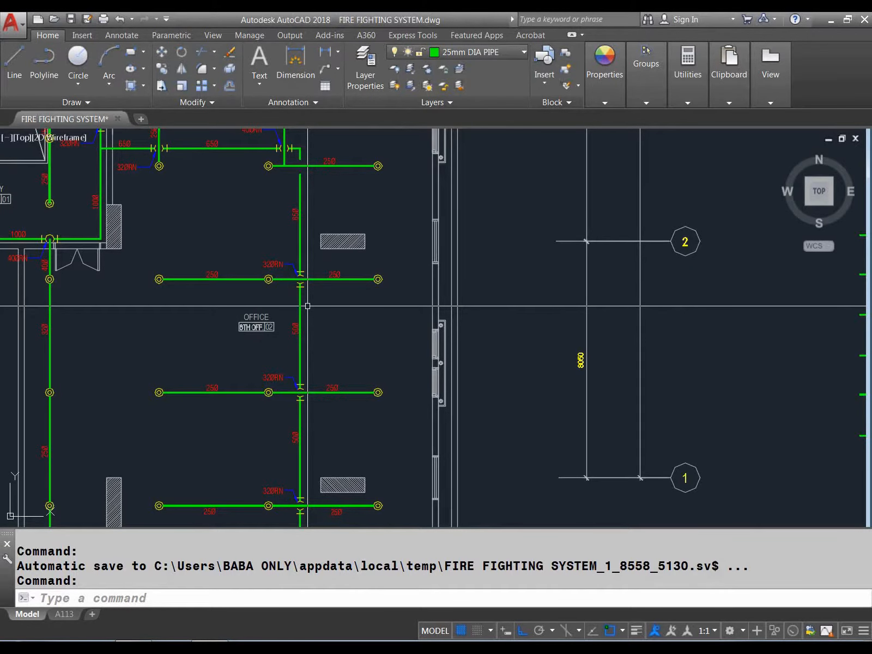
scroll(308, 306, up, 2)
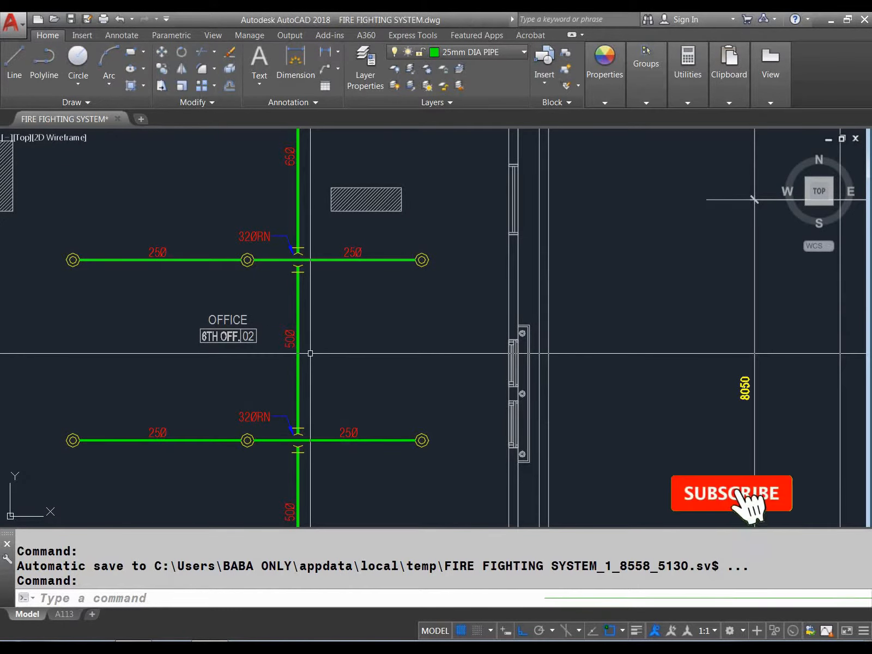
middle_drag(310, 353, 286, 333)
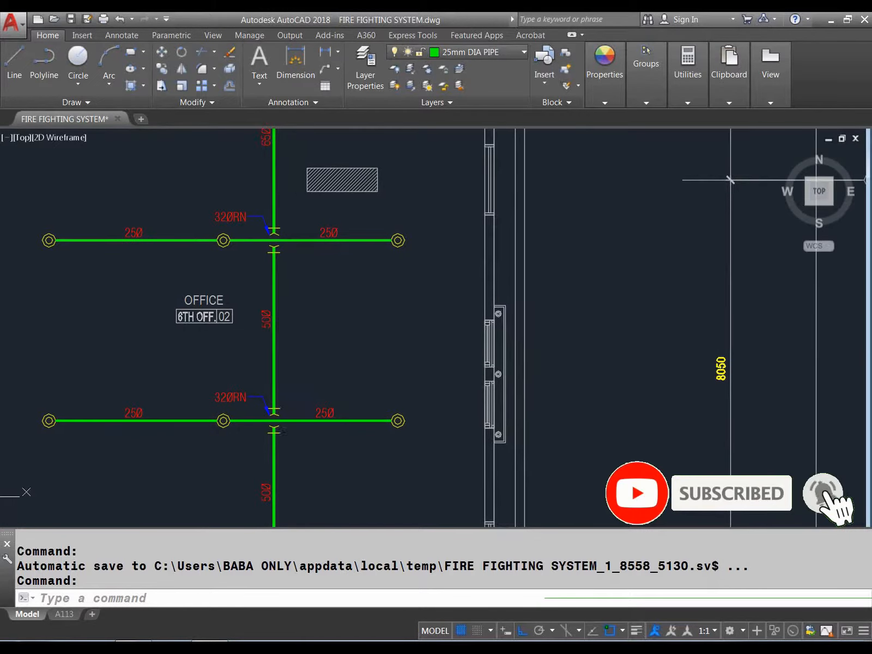
scroll(321, 321, down, 2)
middle_drag(415, 353, 279, 302)
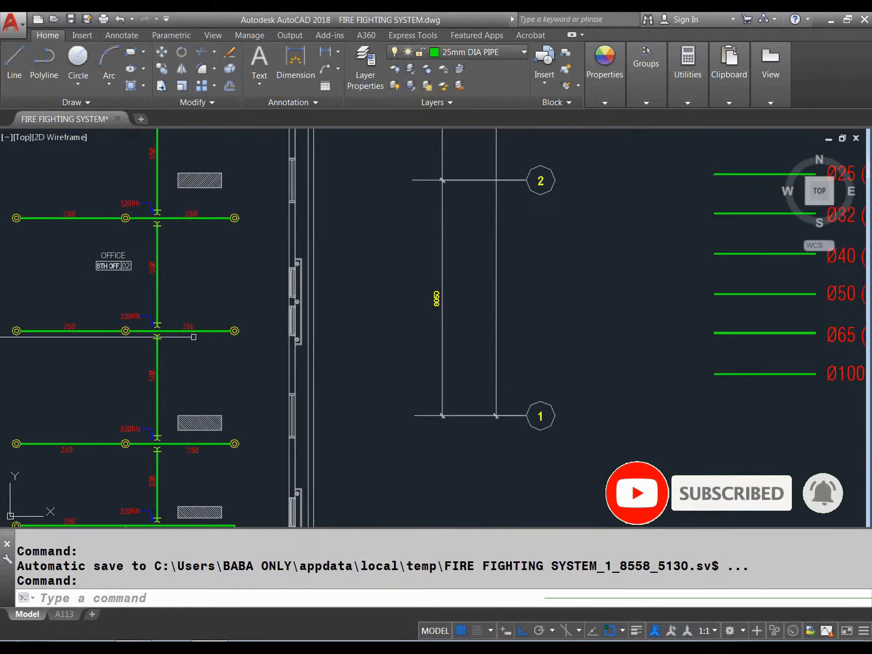
mouse_move(344, 335)
middle_down()
mouse_move(77, 307)
mouse_move(2, 382)
middle_up()
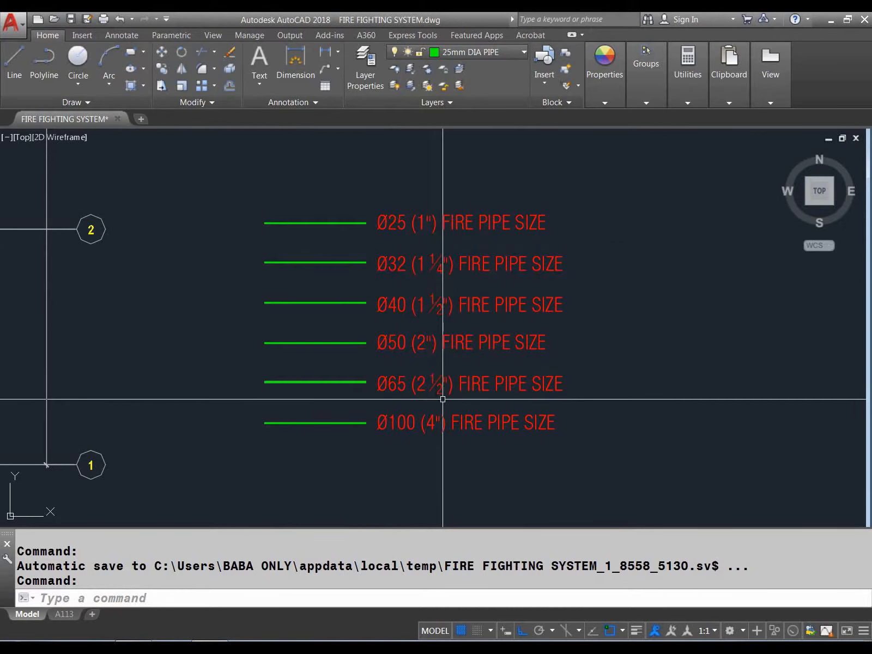
scroll(443, 399, down, 4)
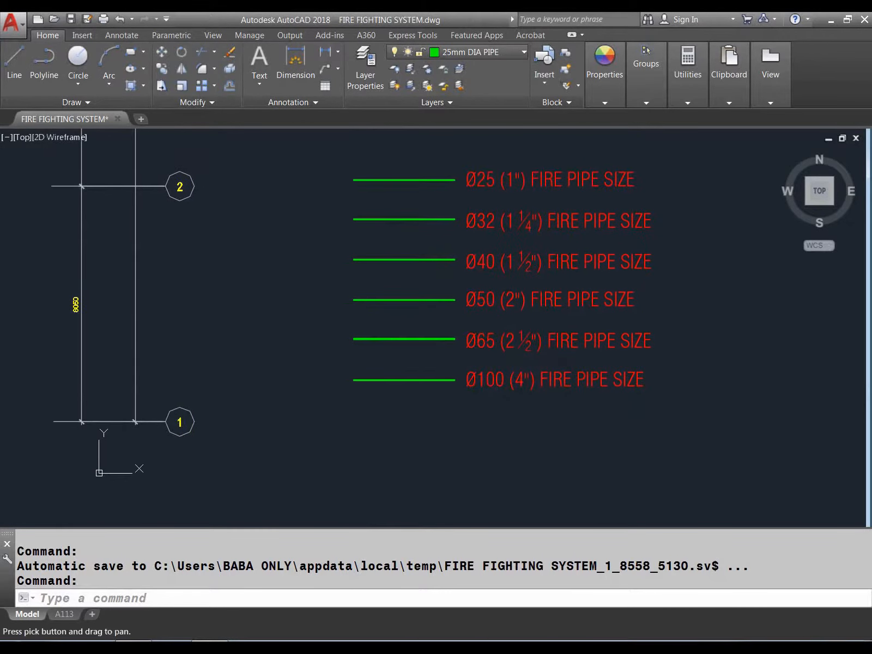
middle_drag(373, 387, 348, 375)
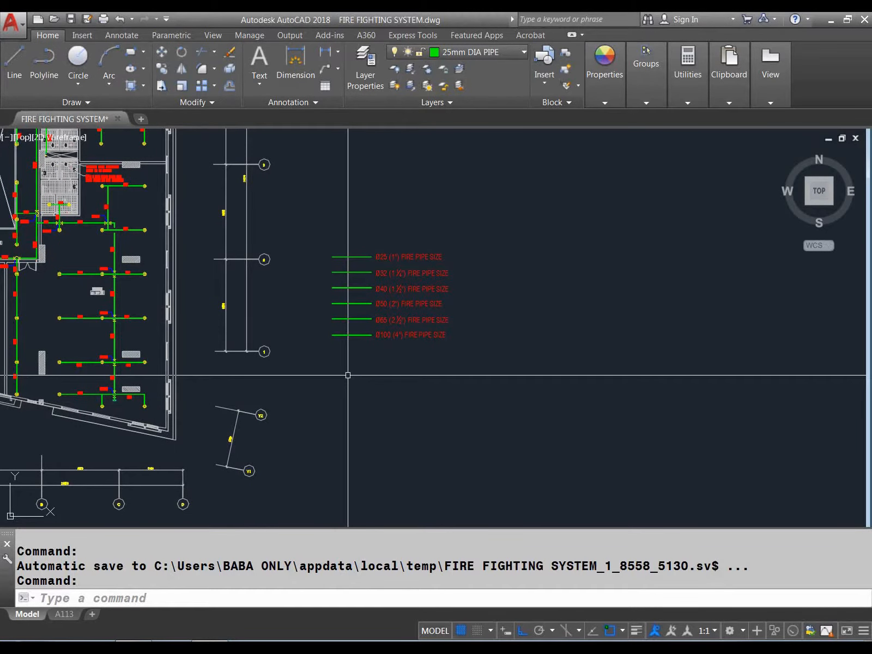
- Load the LAYLENGTH application file with APPLOAD and close the Load/Unload Applications dialog
key(Escape)
text(A)
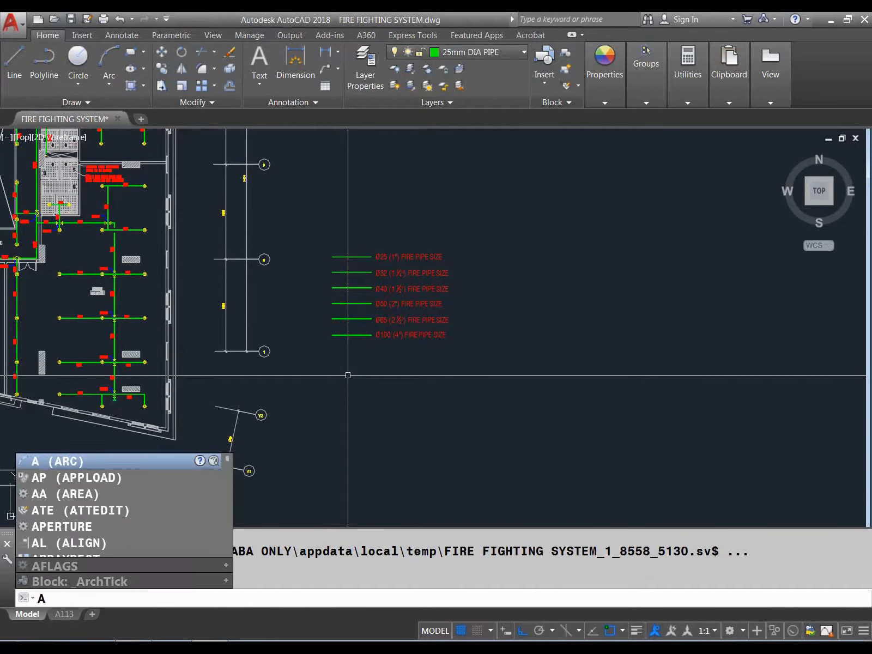
text(P)
key(Return)
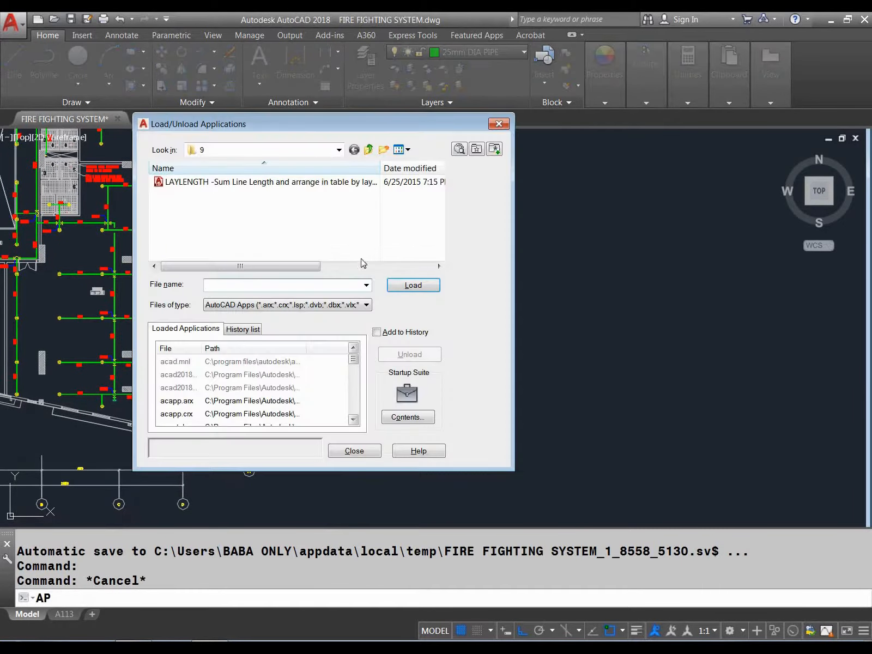
click(230, 185)
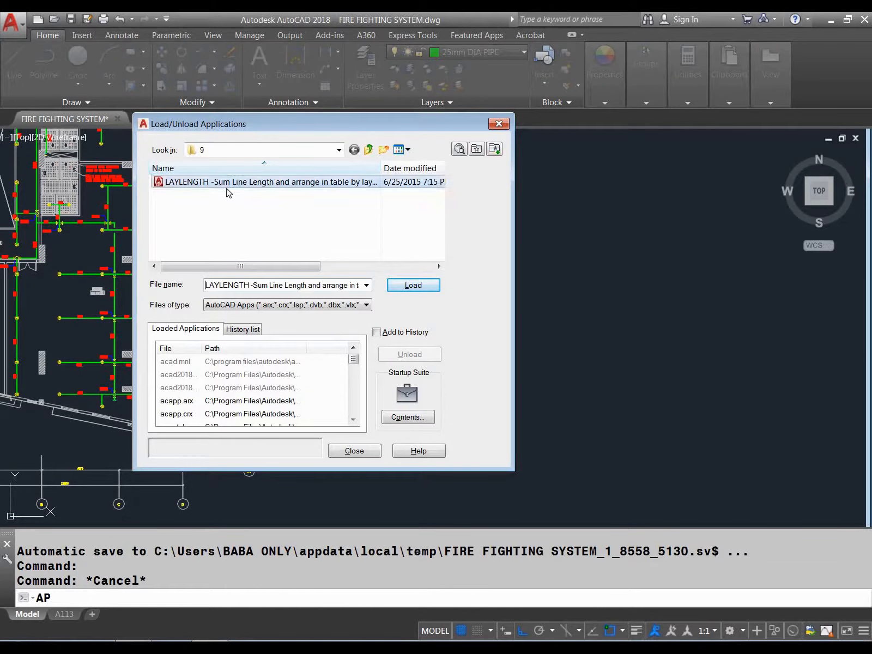
click(412, 287)
click(354, 452)
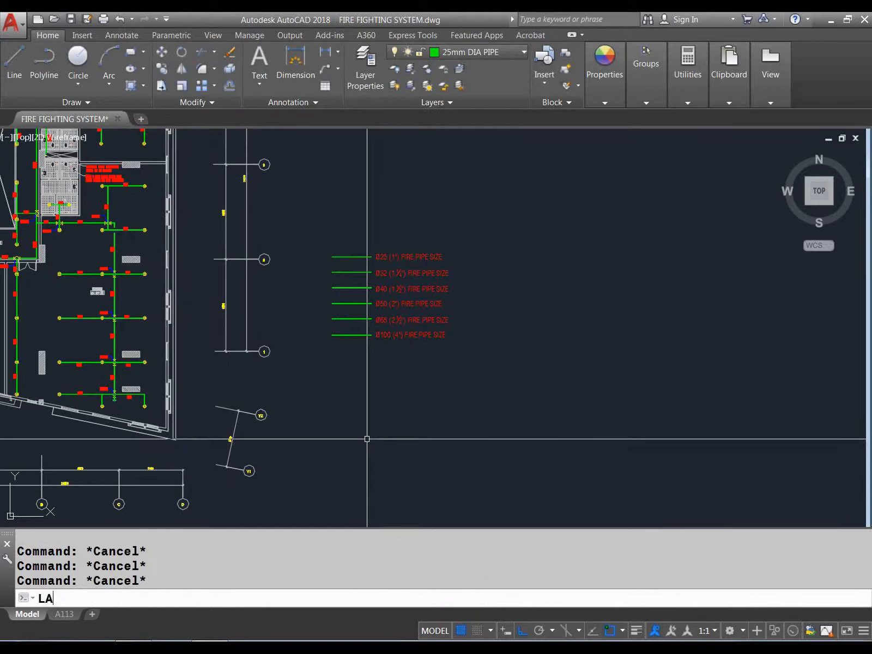
- Run LAYLENGTH on the six green legend lines and place the resulting length table below the legend
key(Return)
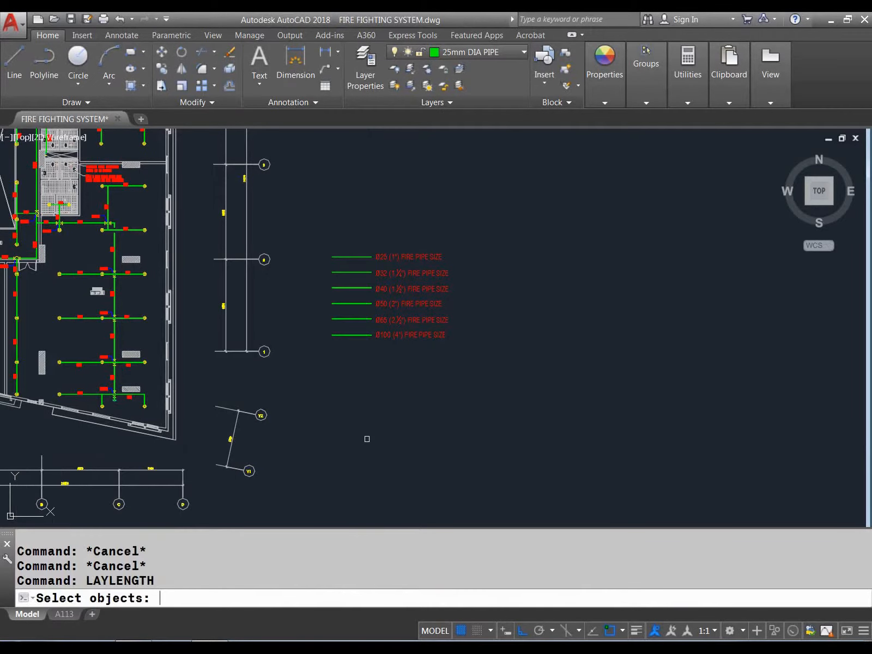
click(355, 232)
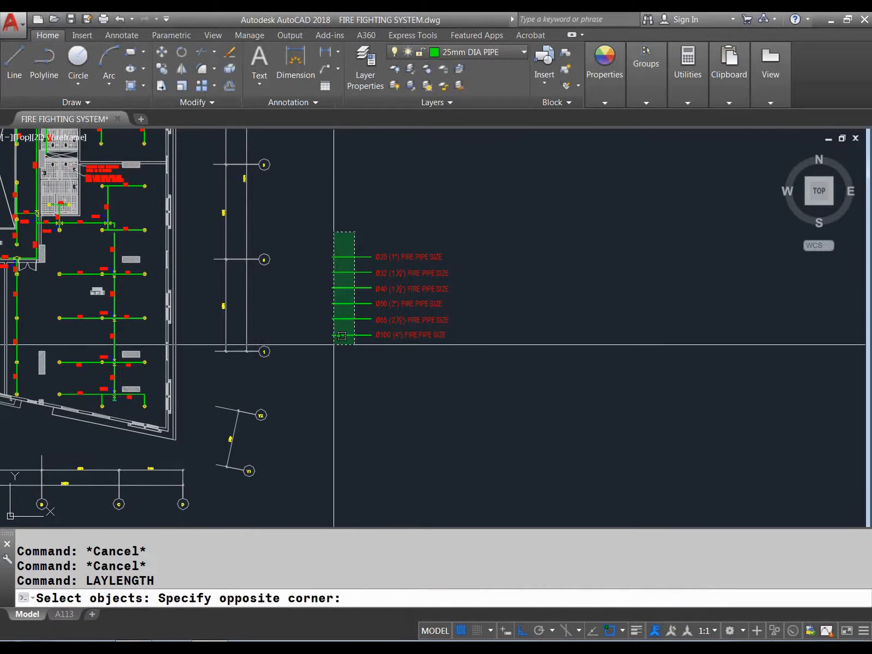
click(320, 370)
middle_drag(359, 384, 336, 323)
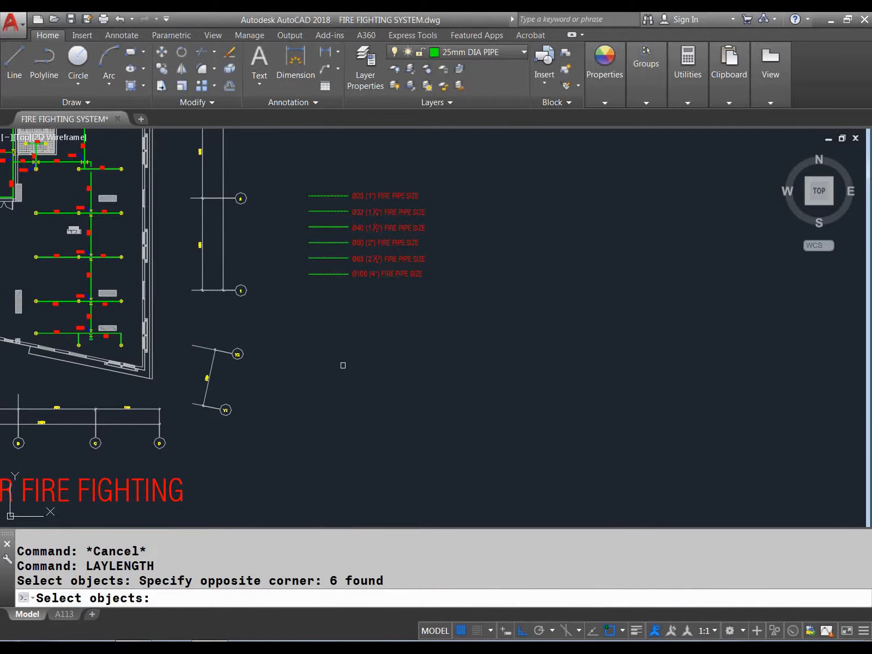
key(Return)
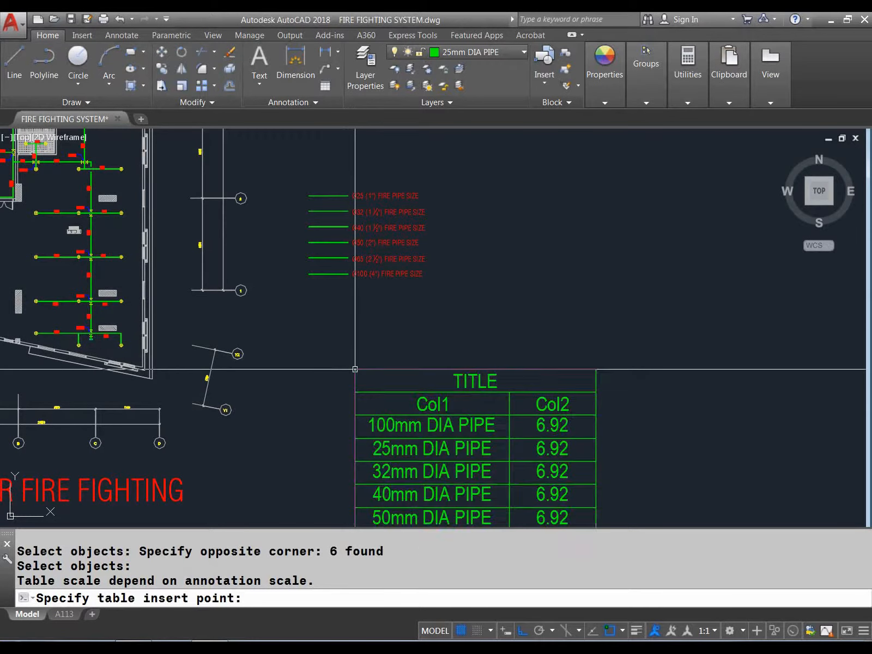
click(355, 365)
middle_drag(437, 424, 348, 300)
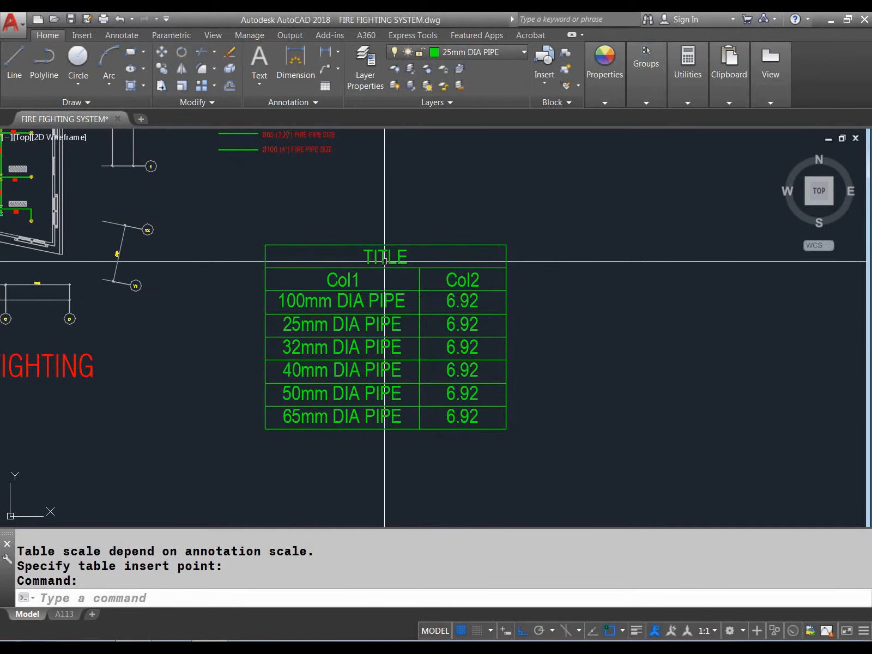
- Change the table's first column header to PIPE SIZE
click(349, 281)
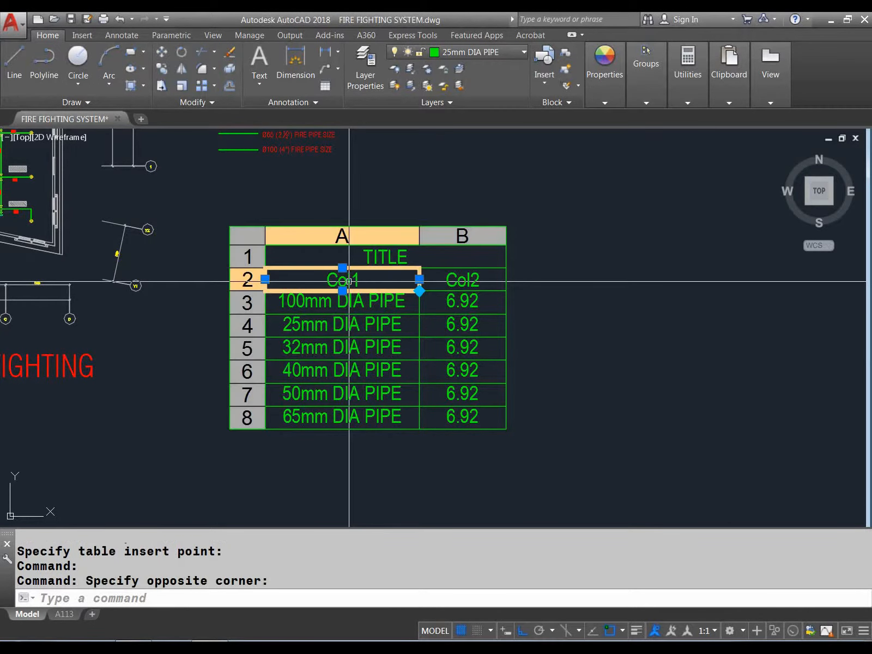
double_click(349, 281)
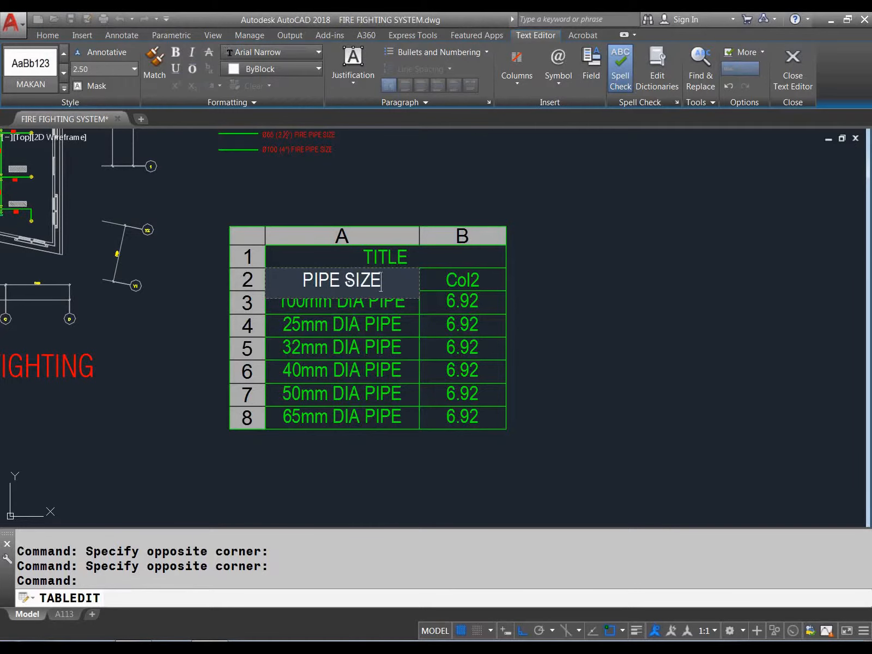
key(Escape)
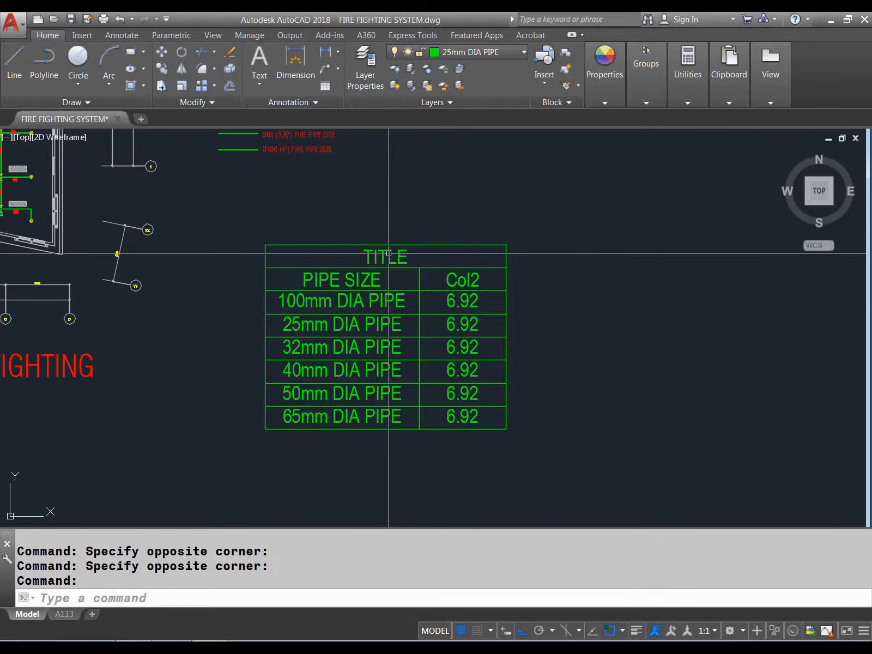
- Erase the pipe length table below the fire pipe size legend
middle_drag(346, 264, 386, 331)
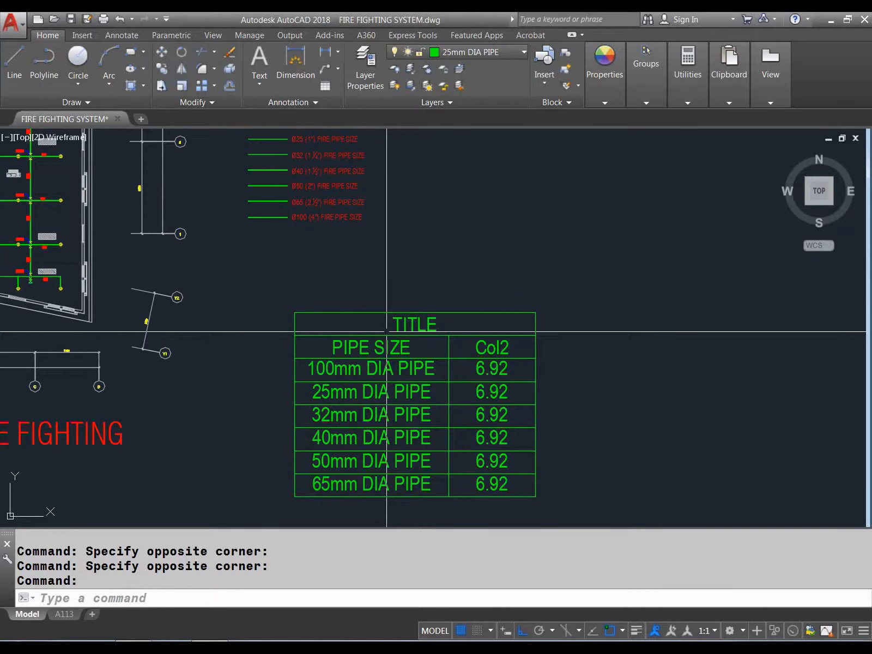
middle_drag(387, 297, 407, 246)
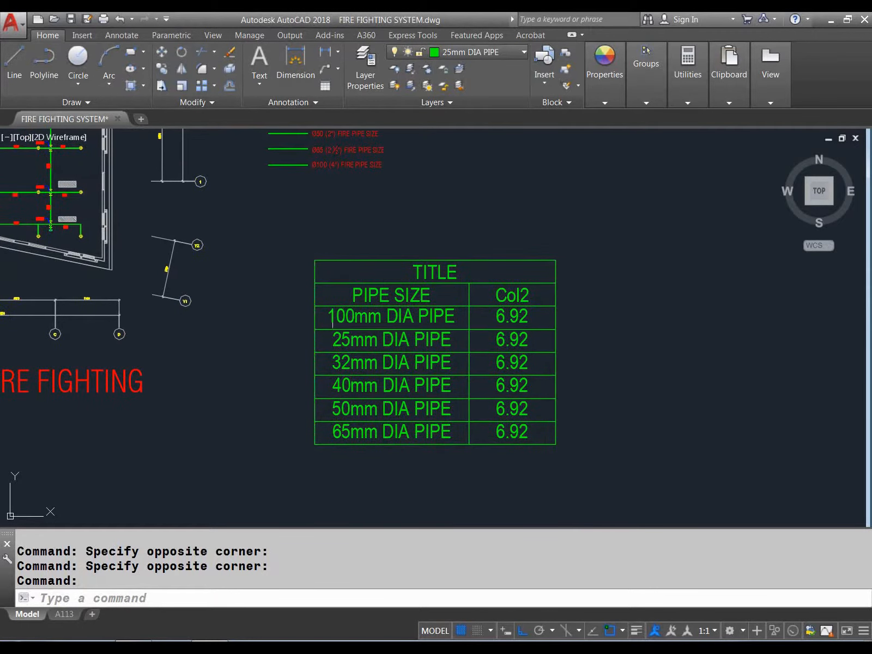
middle_drag(333, 326, 340, 391)
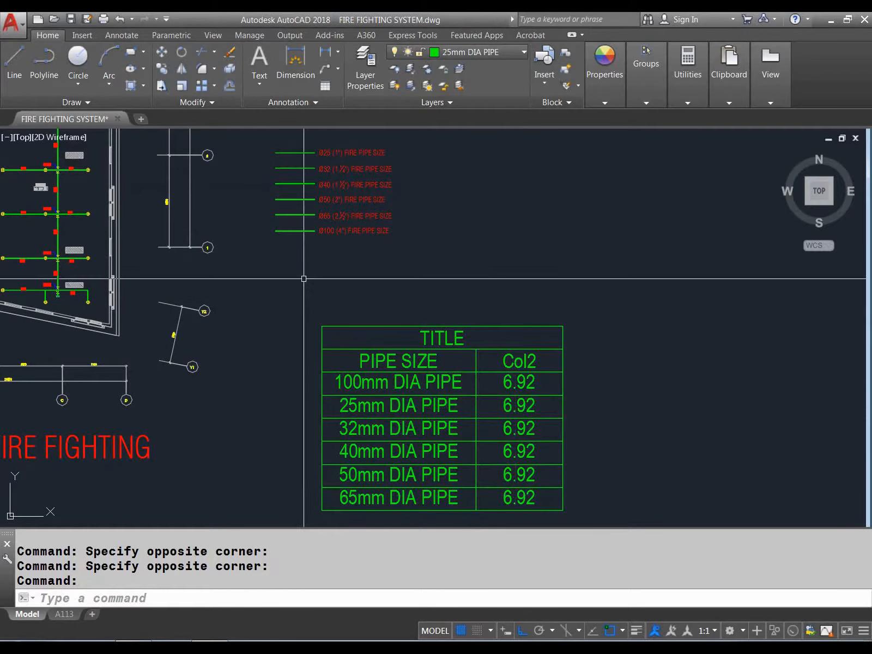
middle_drag(304, 279, 358, 302)
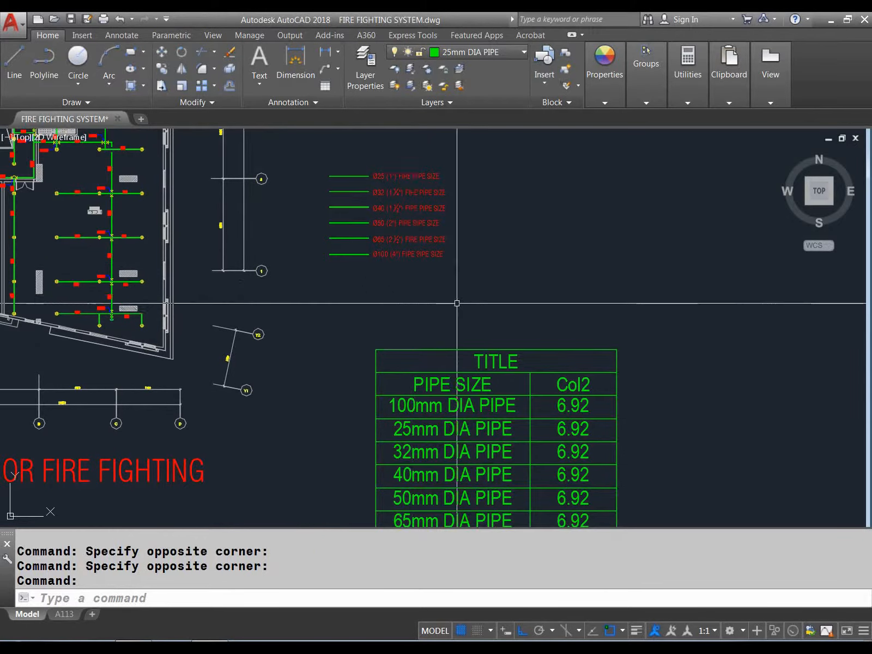
middle_drag(456, 303, 361, 257)
click(547, 271)
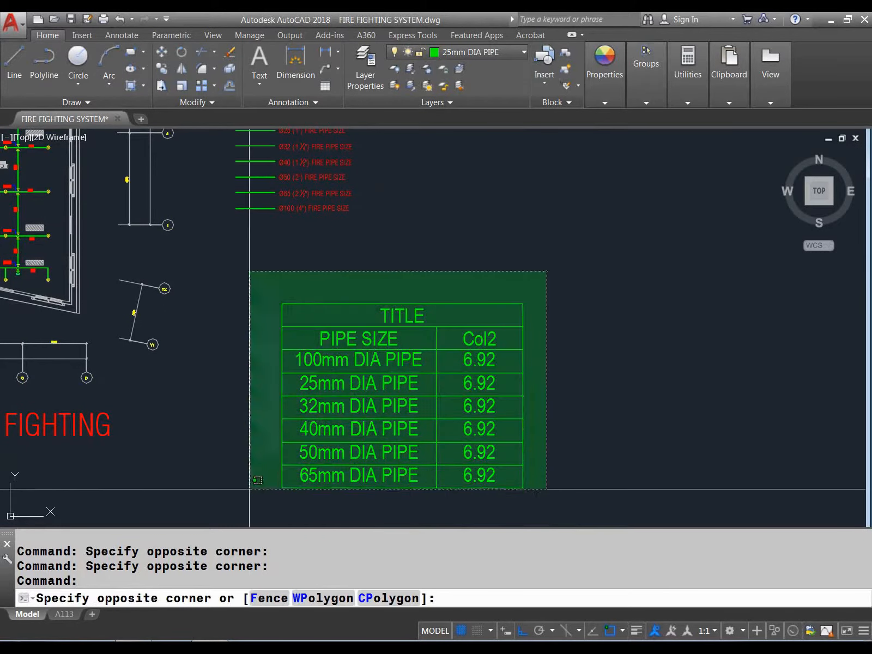
click(247, 504)
text(E)
key(Return)
scroll(360, 282, down, 2)
scroll(335, 283, up, 6)
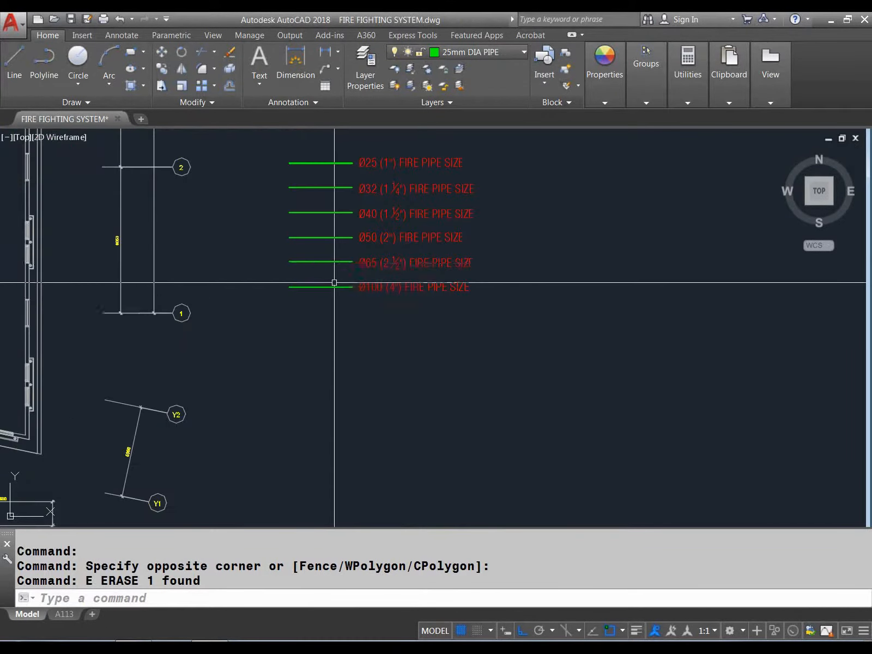
- Check the layer of each of the six green legend lines, one after another from Ø25 to Ø100
scroll(331, 234, up, 2)
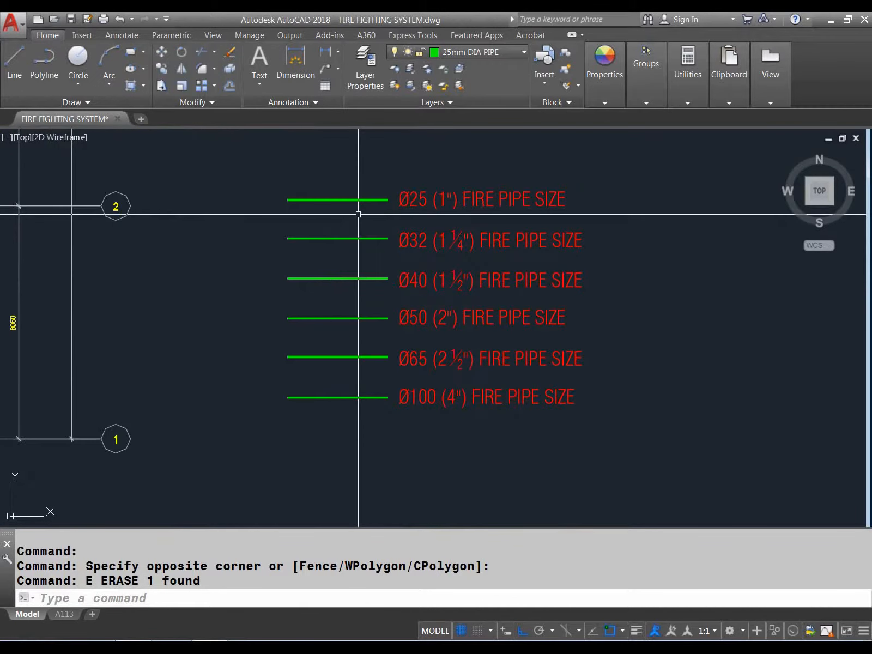
click(361, 206)
click(351, 221)
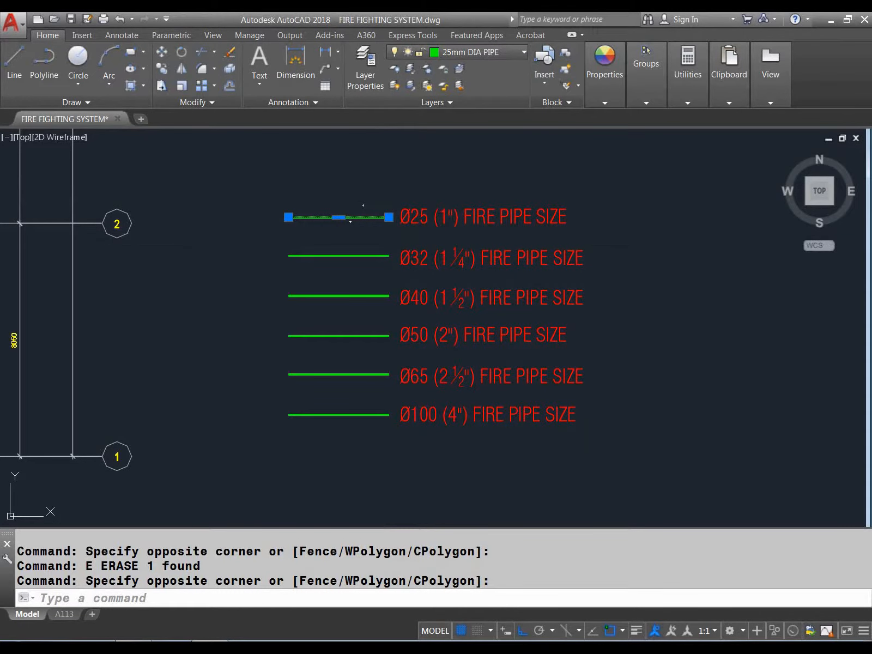
key(Escape)
click(372, 245)
click(362, 264)
key(Escape)
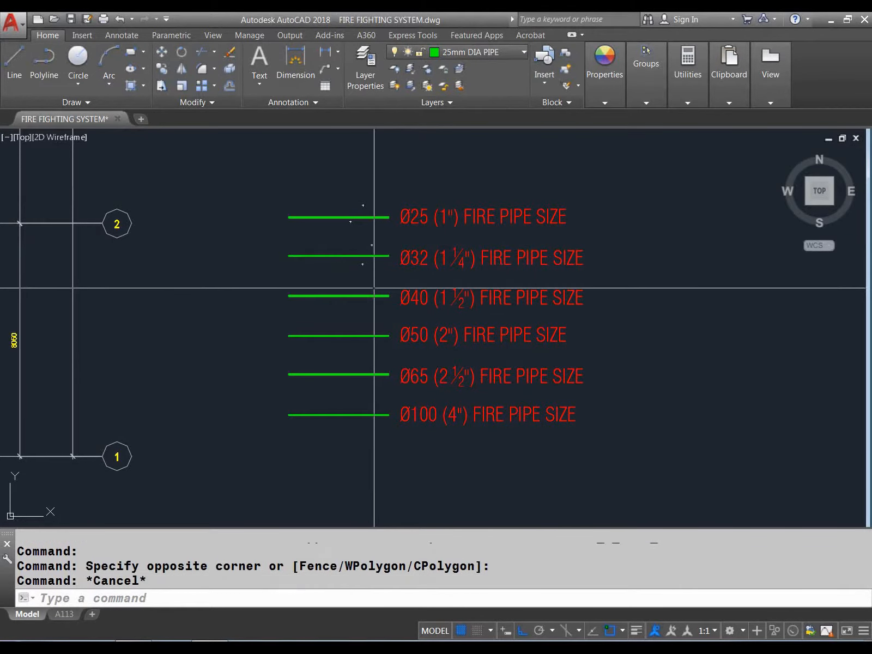
click(374, 288)
click(353, 315)
key(Escape)
click(375, 331)
click(356, 346)
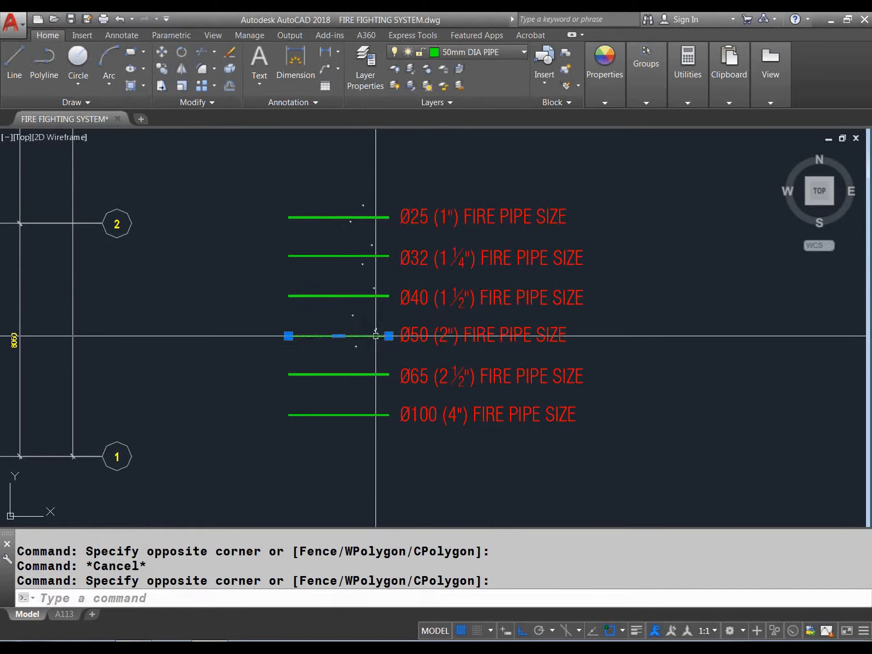
key(Escape)
click(373, 364)
click(358, 384)
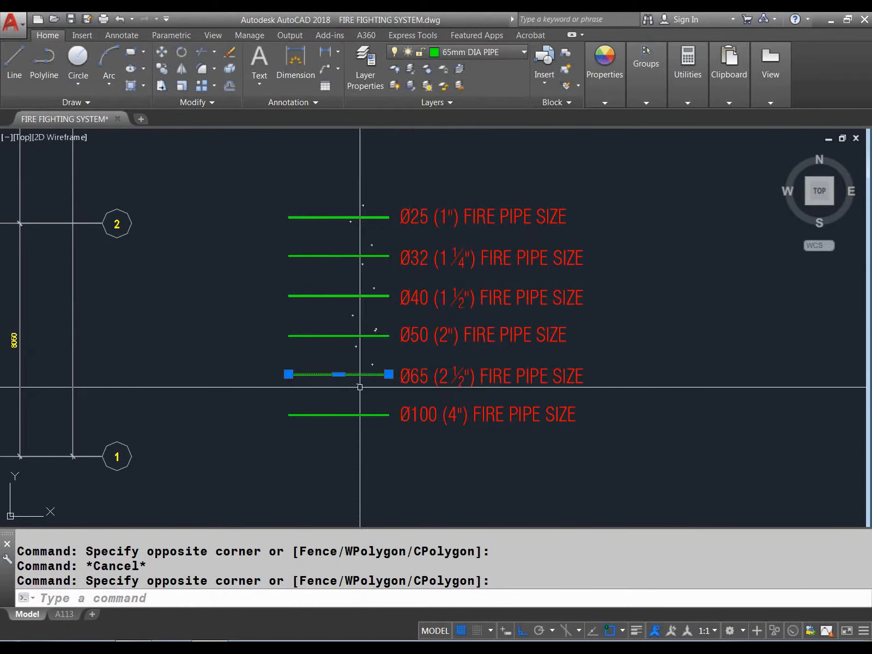
key(Escape)
click(375, 400)
click(360, 422)
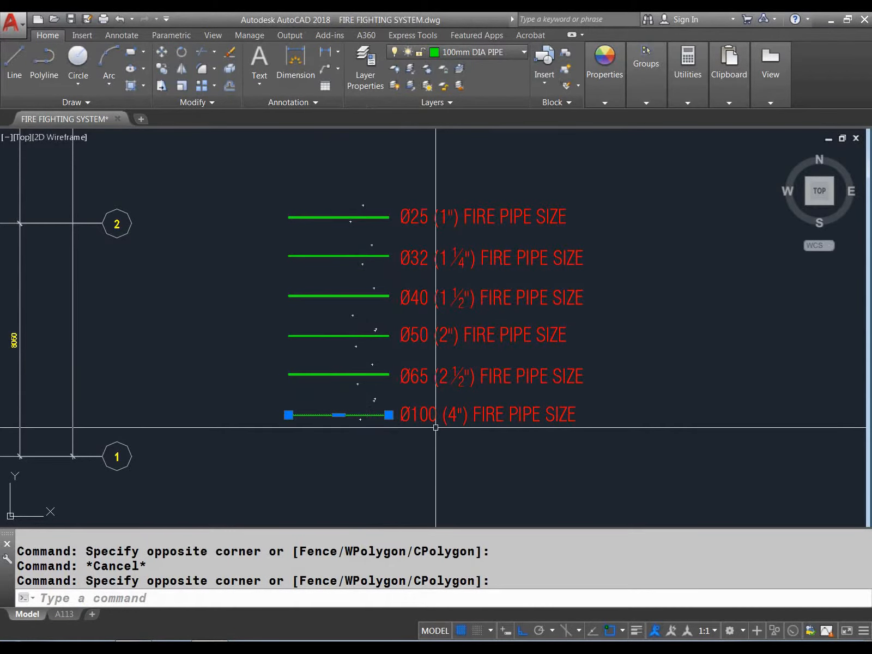
- Check the layers of a horizontal 25Ø branch pipe and the vertical 65Ø pipe near office 02 in the floor plan
middle_drag(373, 281, 465, 264)
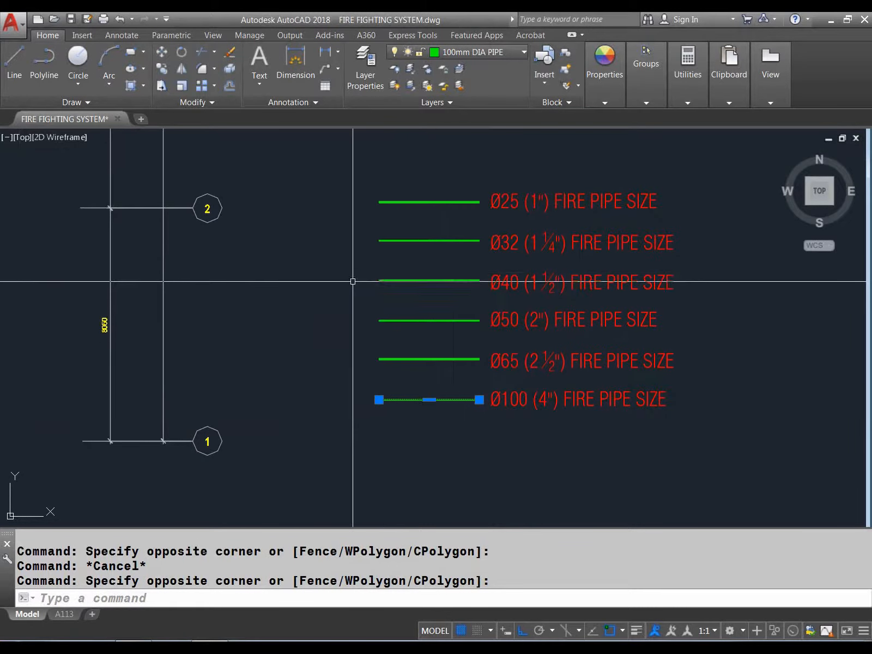
scroll(354, 284, down, 4)
middle_drag(282, 311, 395, 317)
key(Escape)
scroll(240, 295, up, 4)
middle_drag(241, 295, 328, 334)
scroll(296, 307, up, 4)
click(252, 235)
click(235, 284)
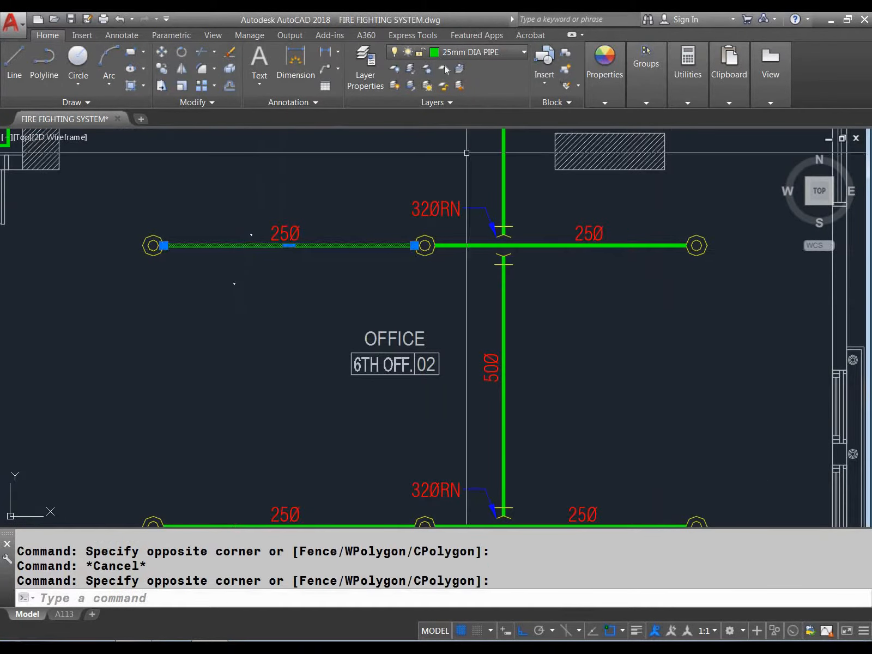
key(Escape)
scroll(436, 288, down, 3)
scroll(477, 211, up, 5)
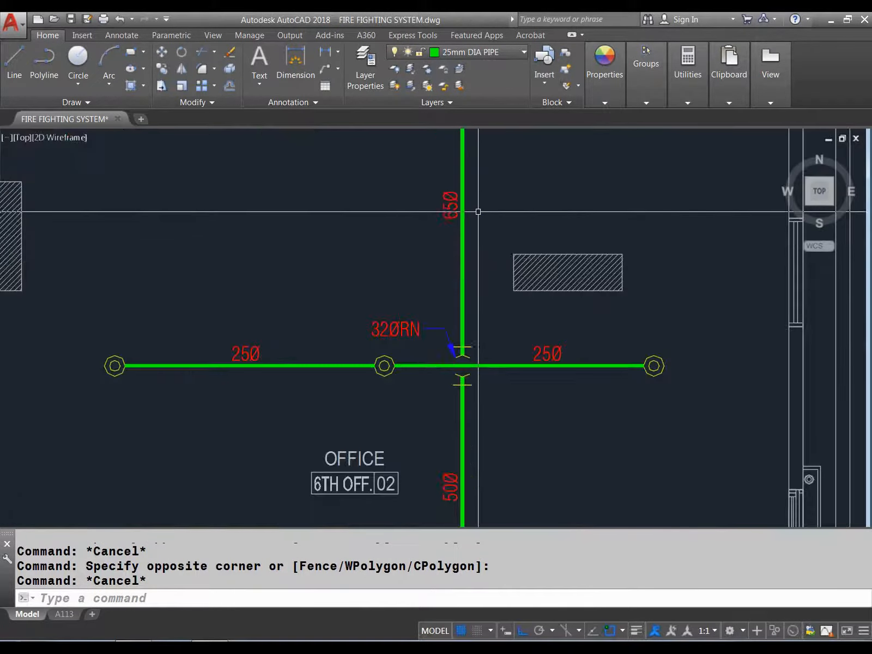
click(471, 236)
click(425, 270)
key(Escape)
scroll(387, 241, down, 5)
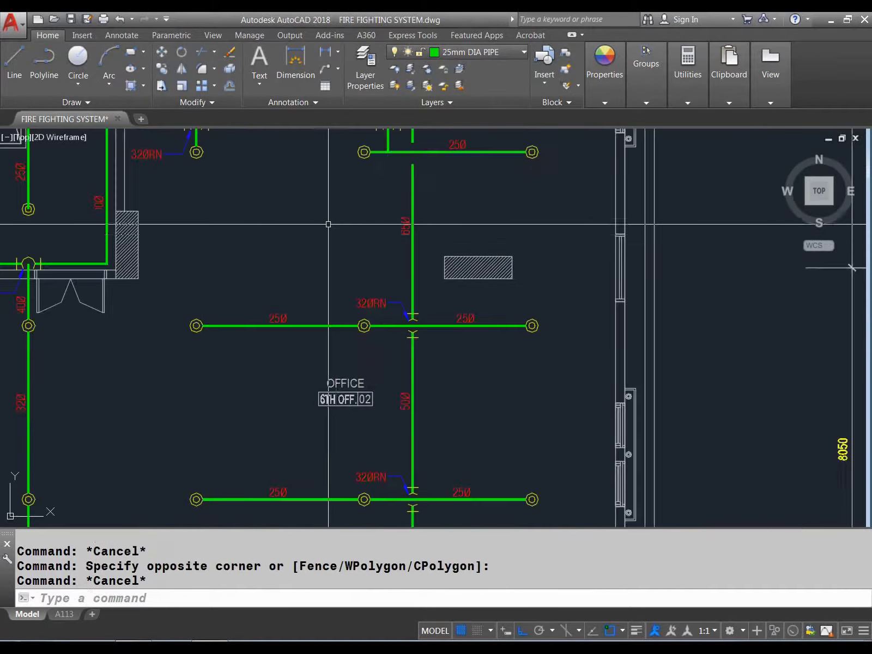
- Check the layer of the vertical 100Ø pipe beside the lobby and look over the surrounding pipe network
middle_drag(127, 195, 231, 315)
scroll(231, 315, up, 4)
click(256, 278)
click(227, 280)
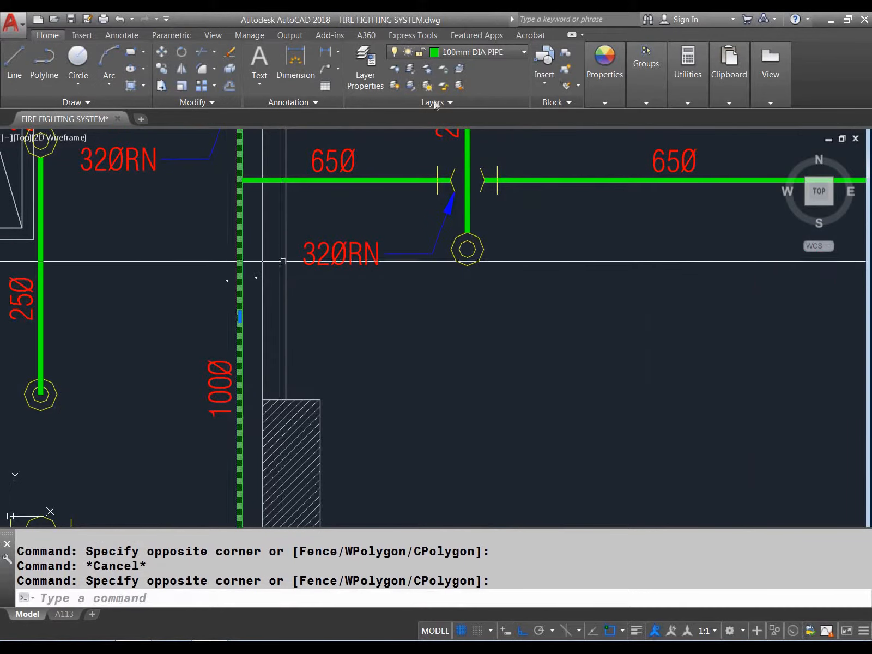
key(Escape)
scroll(401, 288, down, 5)
scroll(401, 288, up, 3)
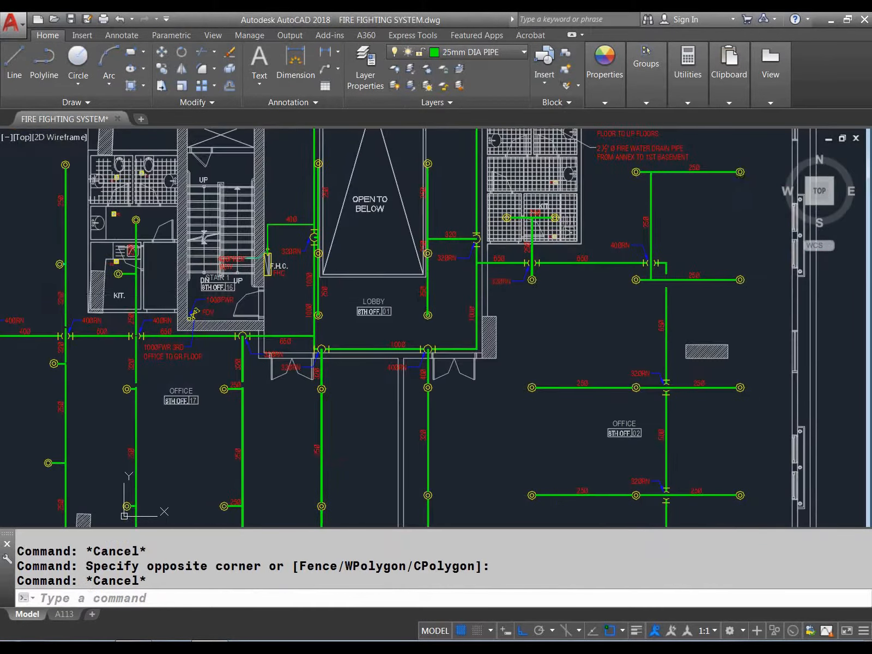
scroll(273, 308, up, 4)
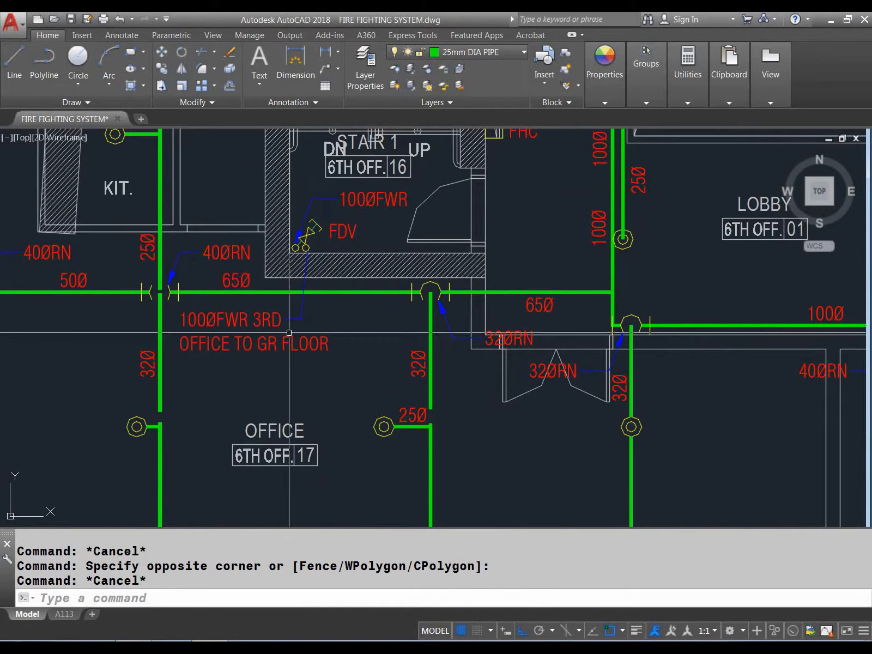
scroll(347, 344, down, 3)
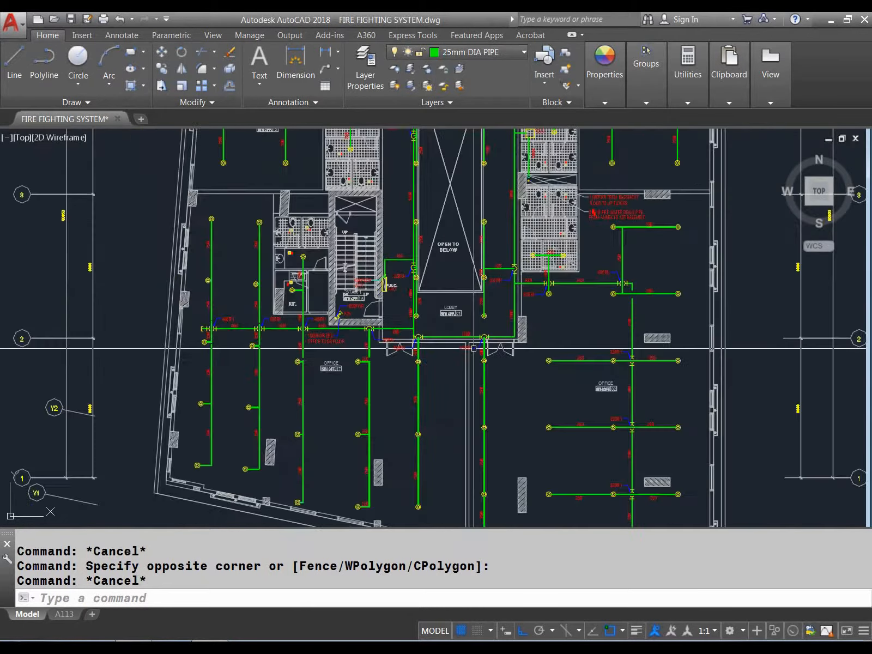
middle_drag(681, 383, 418, 366)
scroll(445, 288, down, 2)
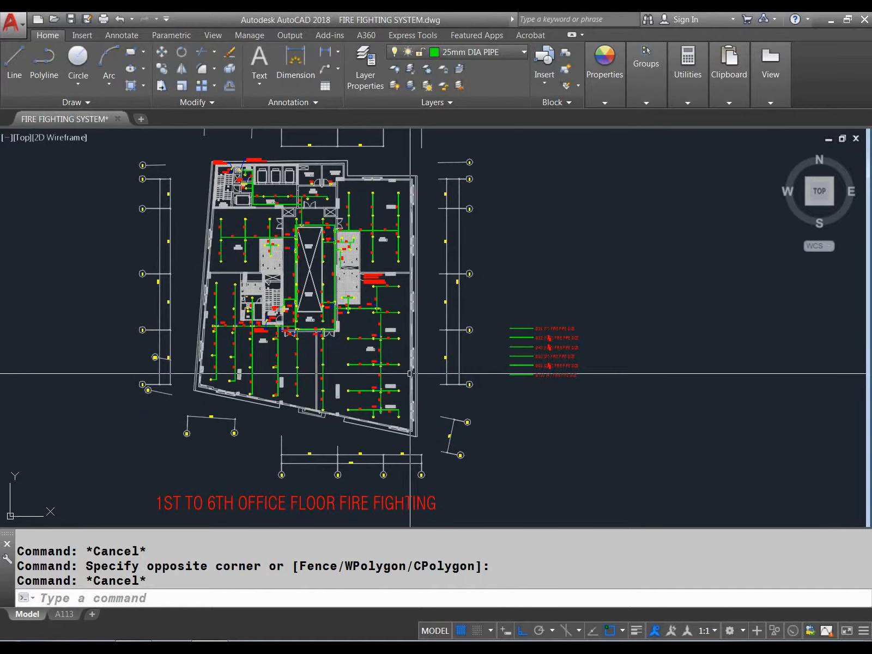
scroll(522, 374, up, 6)
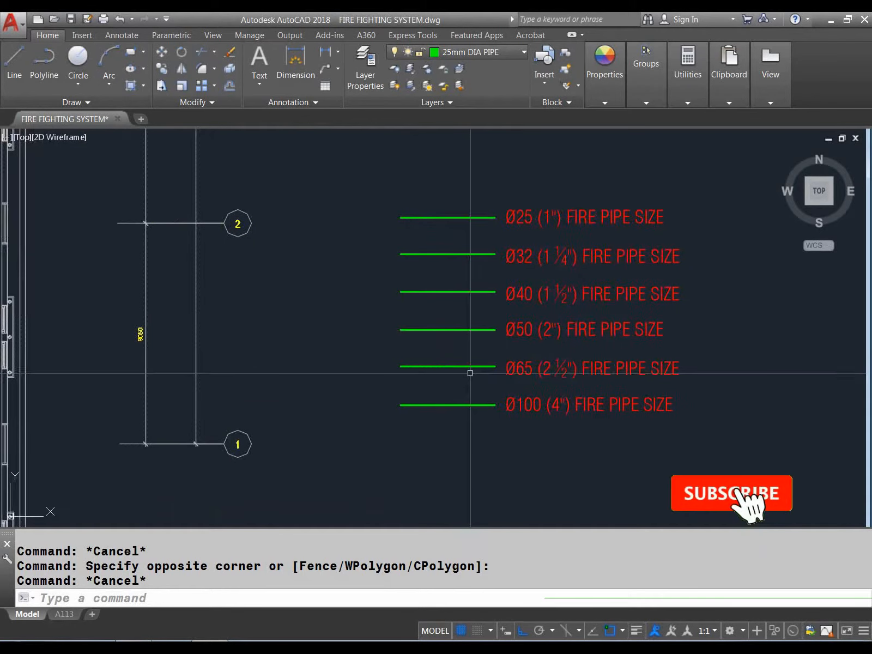
key(Escape)
key(Escape)
text(LA)
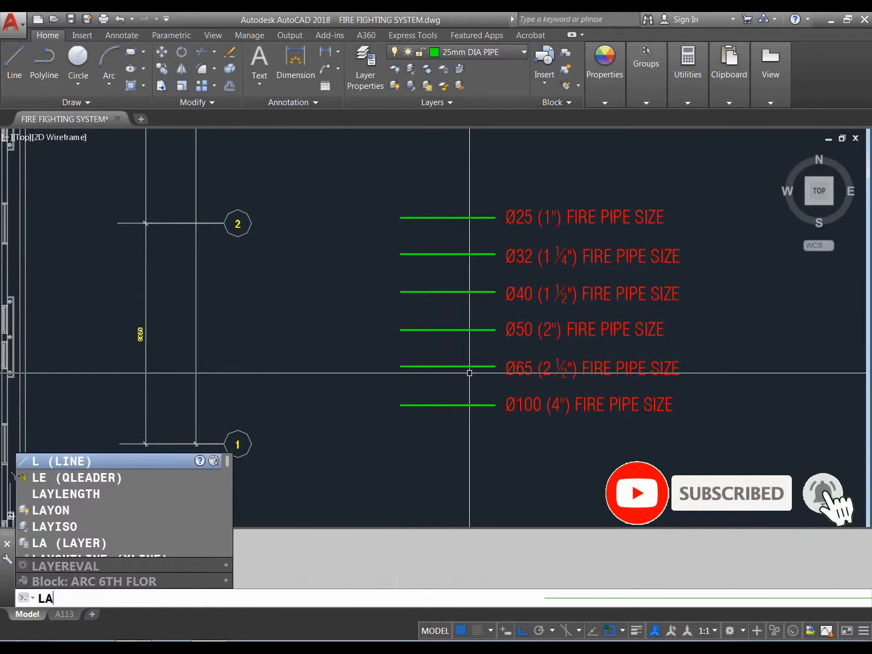
text(YISO)
key(Return)
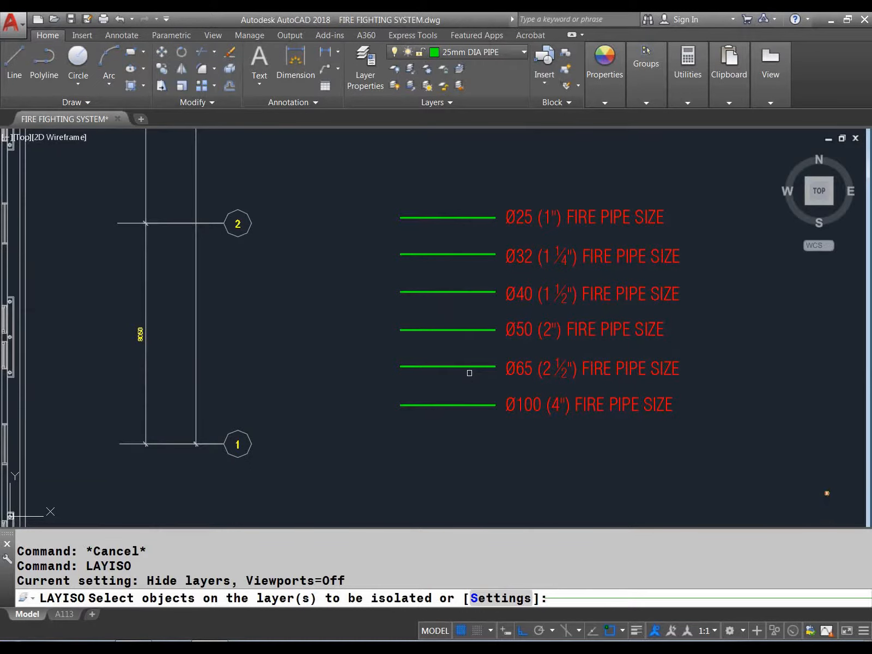
click(412, 71)
click(403, 160)
click(386, 177)
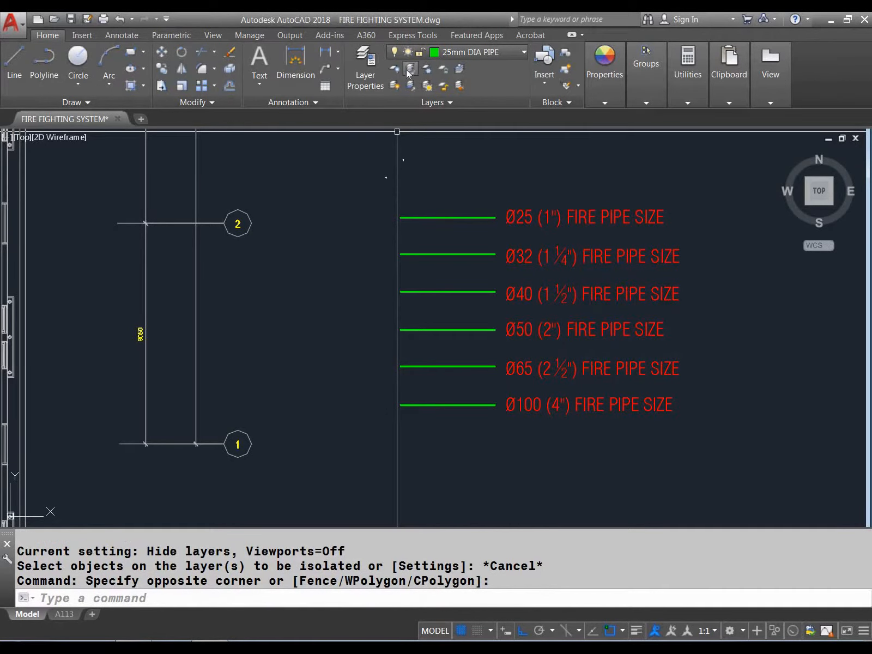
middle_drag(420, 217, 408, 256)
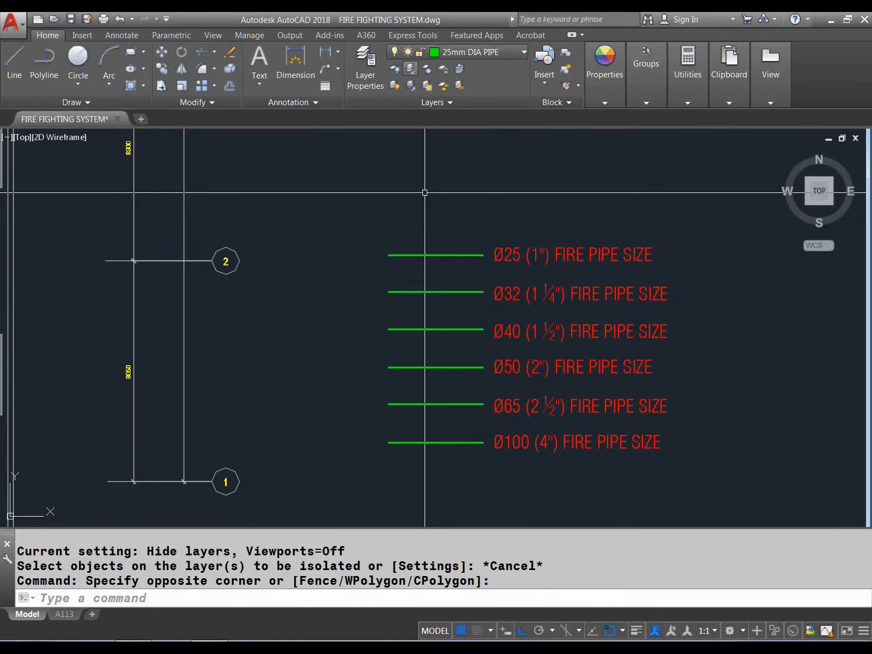
key(Escape)
key(Escape)
key(Escape)
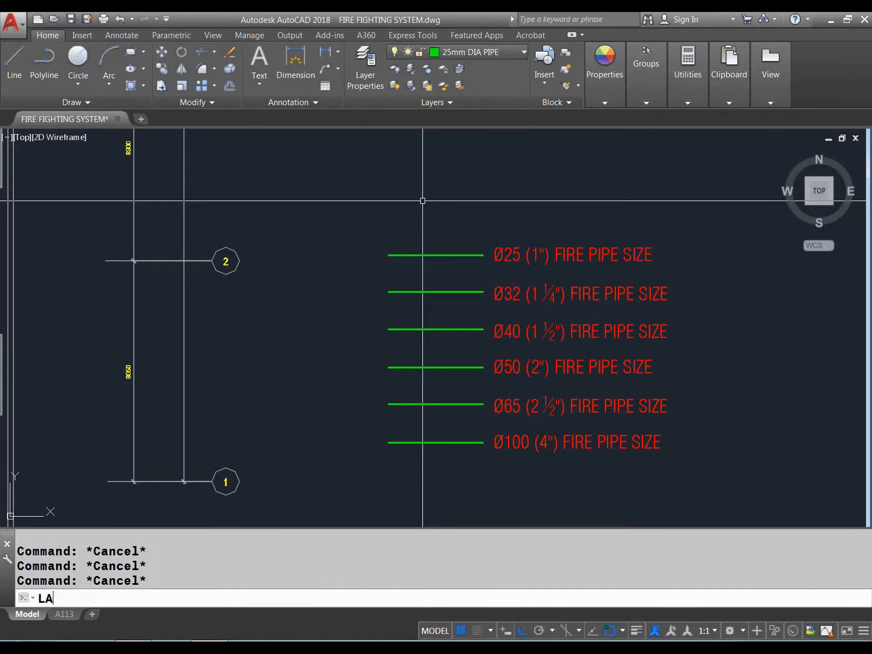
- Isolate the six pipe layers with LAYISO, using the green legend lines from Ø25 to Ø100
key(Return)
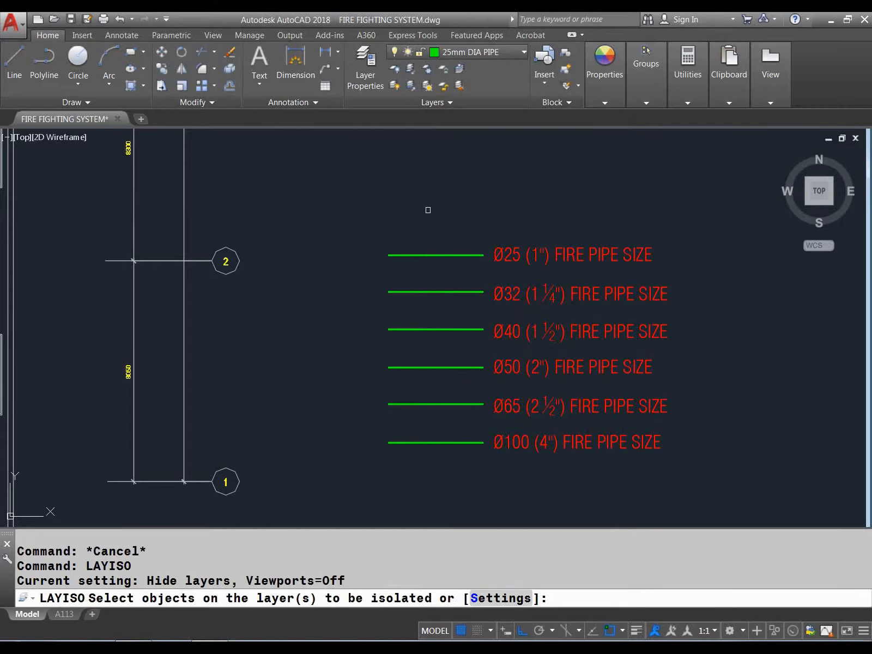
click(427, 210)
click(352, 456)
scroll(316, 352, down, 6)
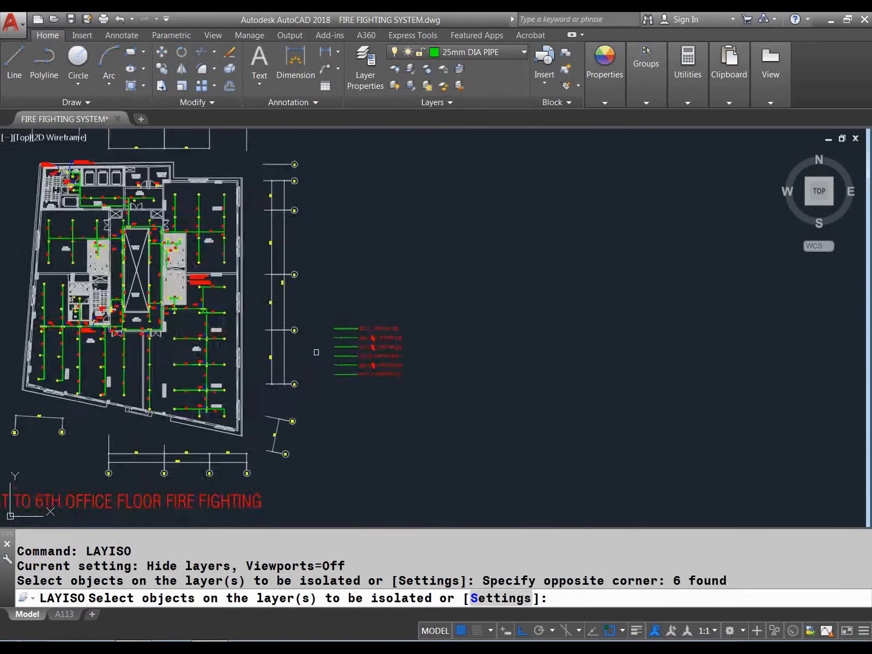
scroll(316, 352, up, 4)
scroll(319, 354, down, 2)
scroll(324, 358, up, 5)
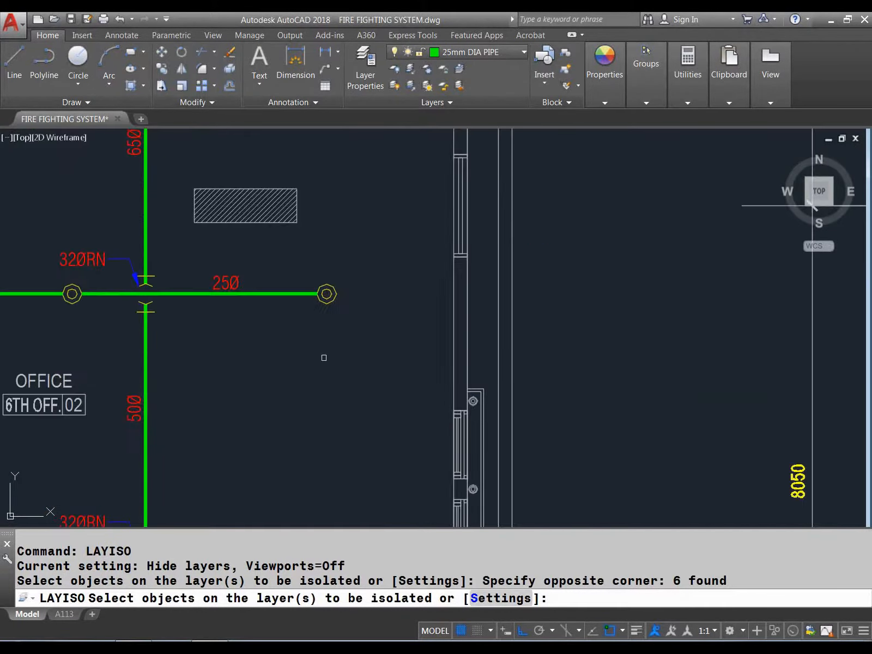
middle_drag(324, 358, 69, 311)
scroll(475, 324, down, 5)
scroll(474, 324, up, 5)
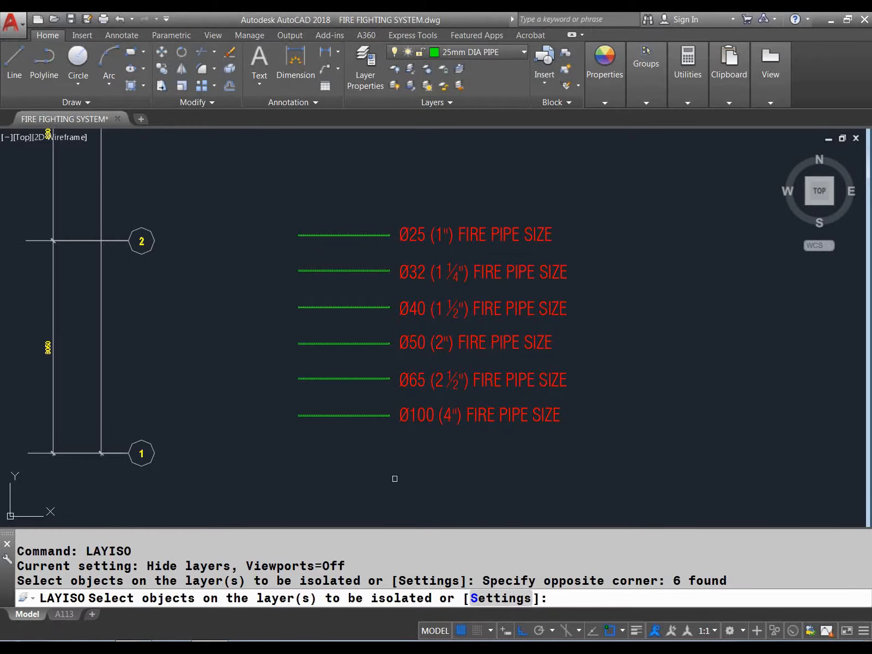
middle_drag(395, 424, 412, 415)
scroll(405, 405, down, 5)
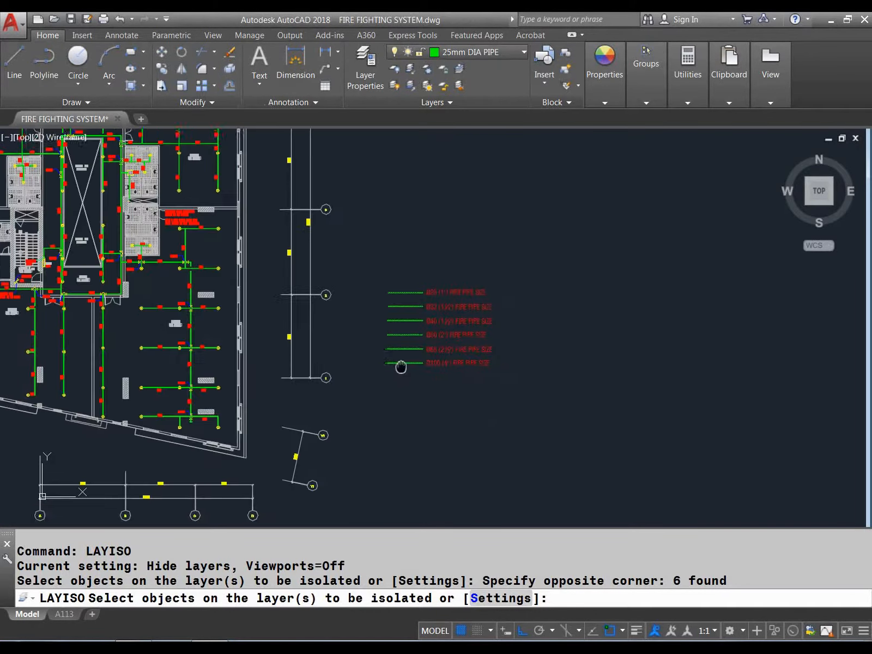
key(Return)
- Run LAYLENGTH on all pipes of the floor plan, excluding the legend lines, and place the length table below the legend
scroll(405, 370, down, 4)
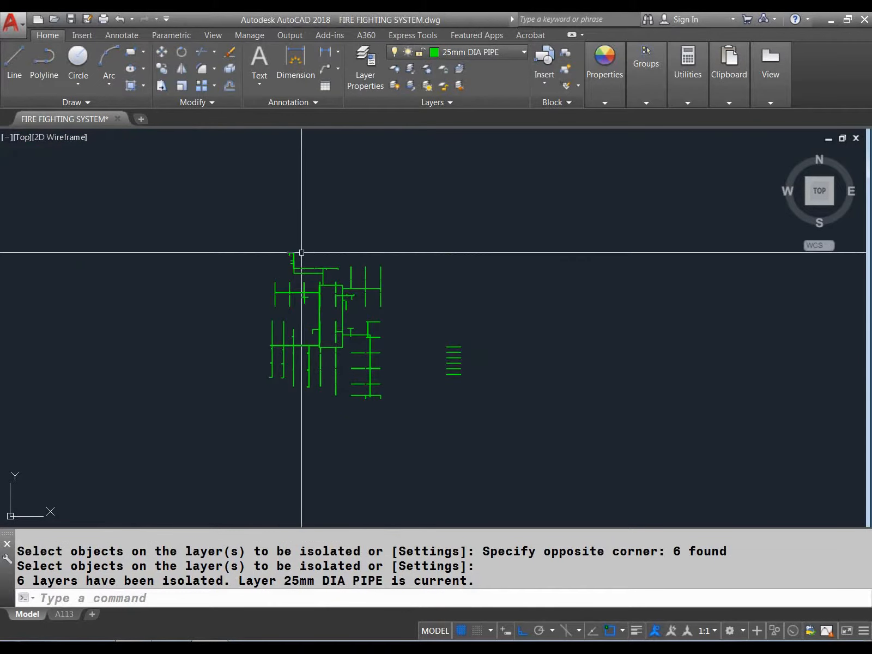
scroll(341, 354, up, 2)
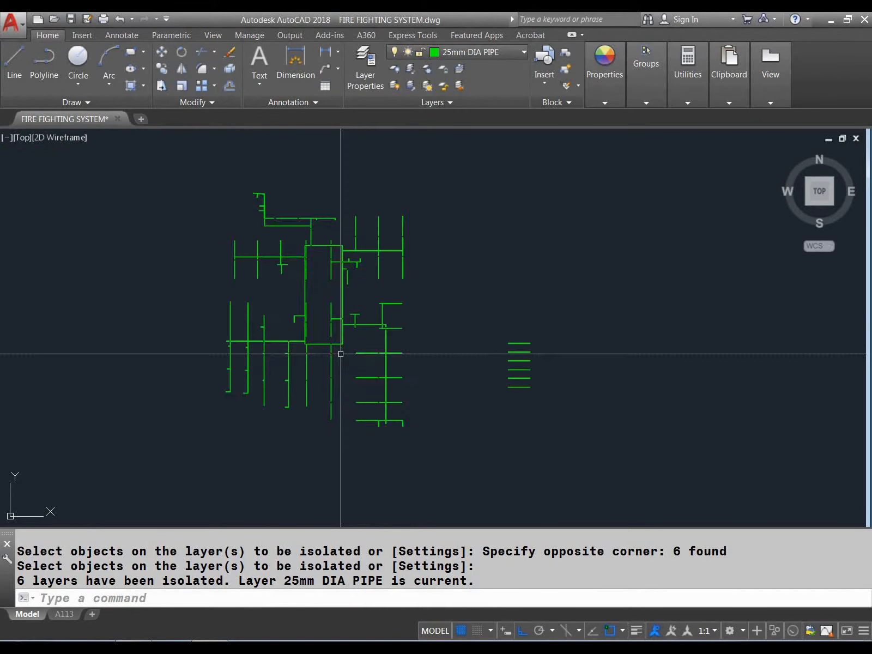
middle_drag(372, 366, 341, 358)
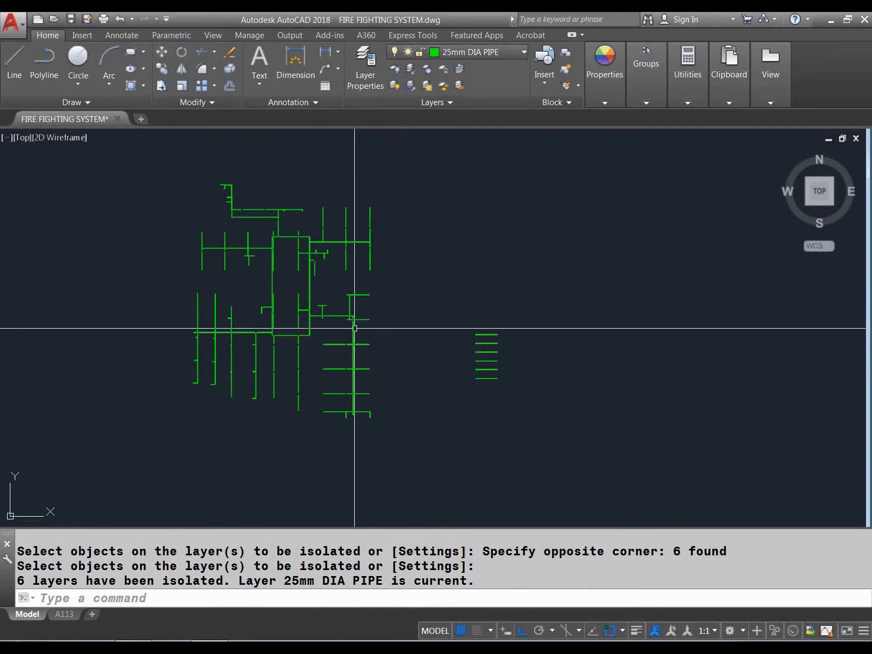
key(Escape)
key(Escape)
text(L)
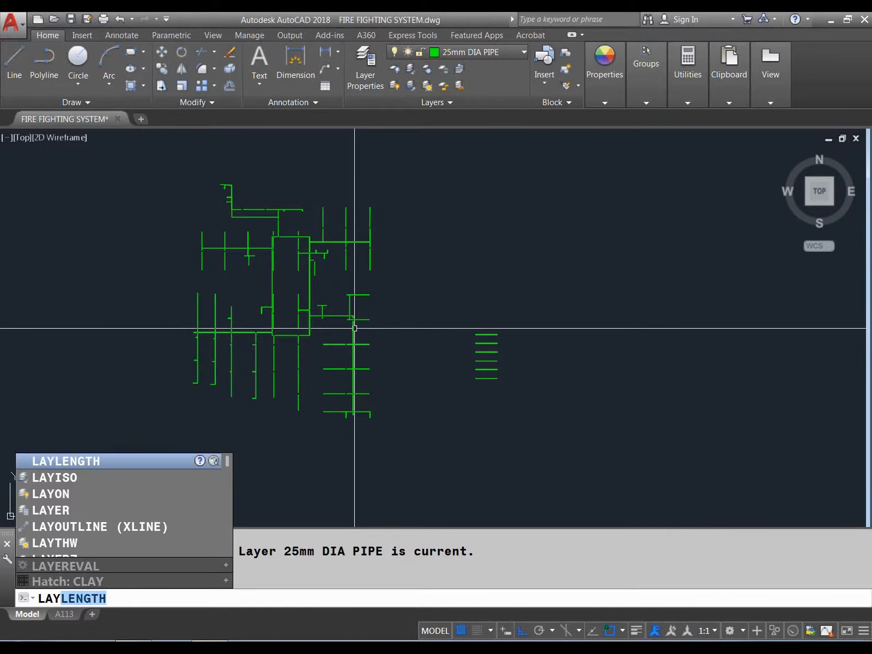
text(AY)
key(Return)
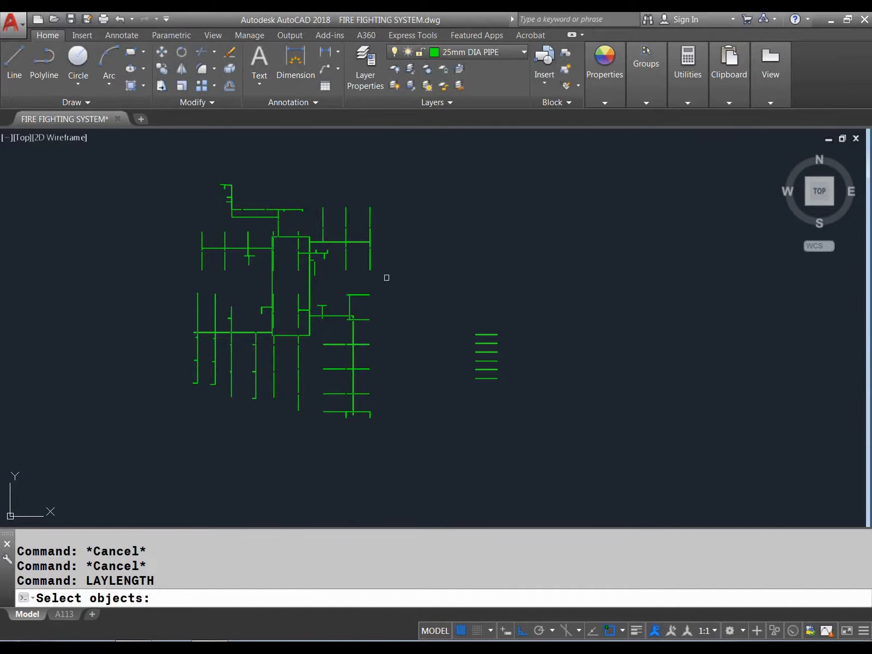
click(395, 180)
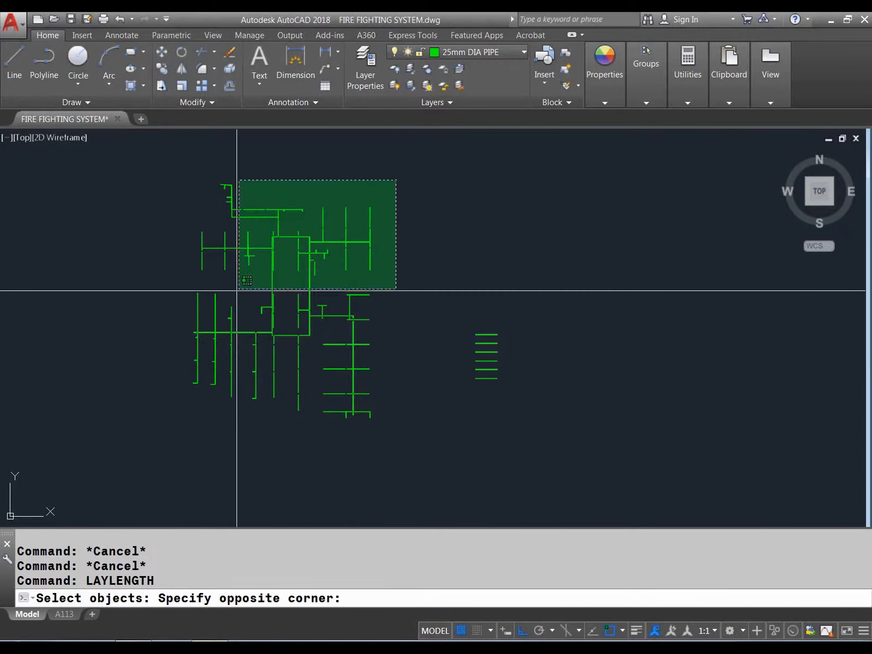
click(152, 449)
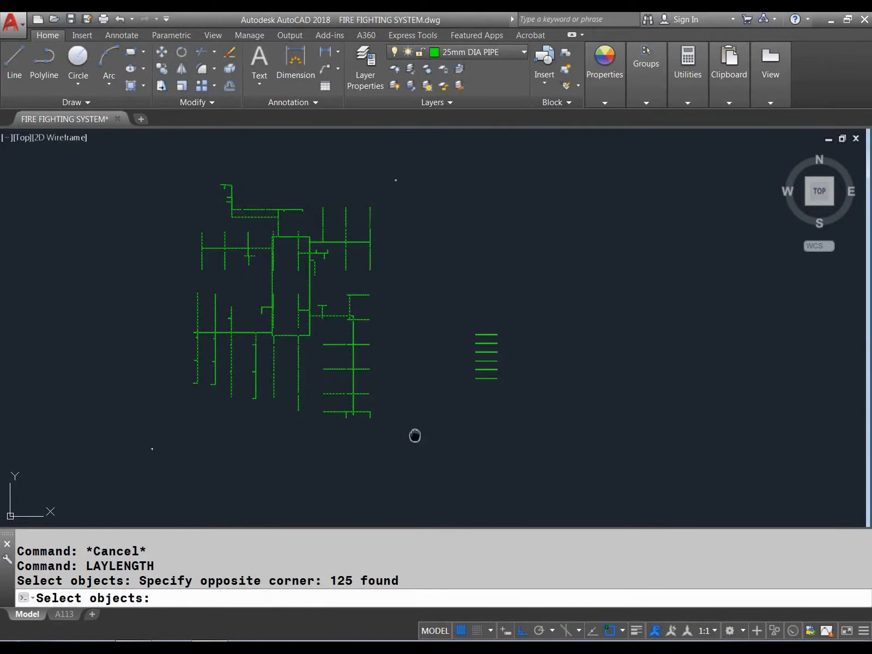
middle_drag(414, 436, 386, 352)
key(Return)
scroll(389, 356, up, 2)
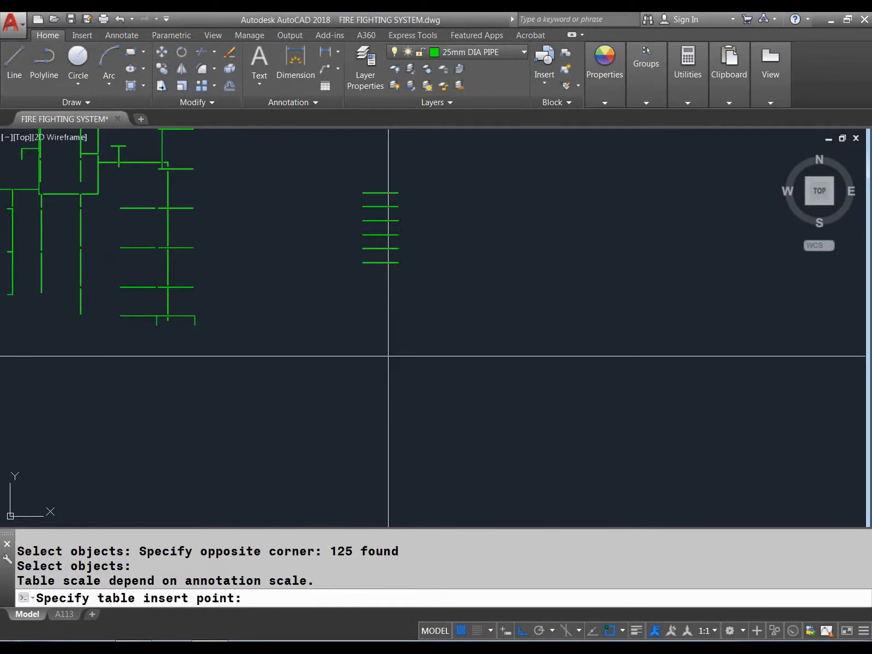
click(396, 367)
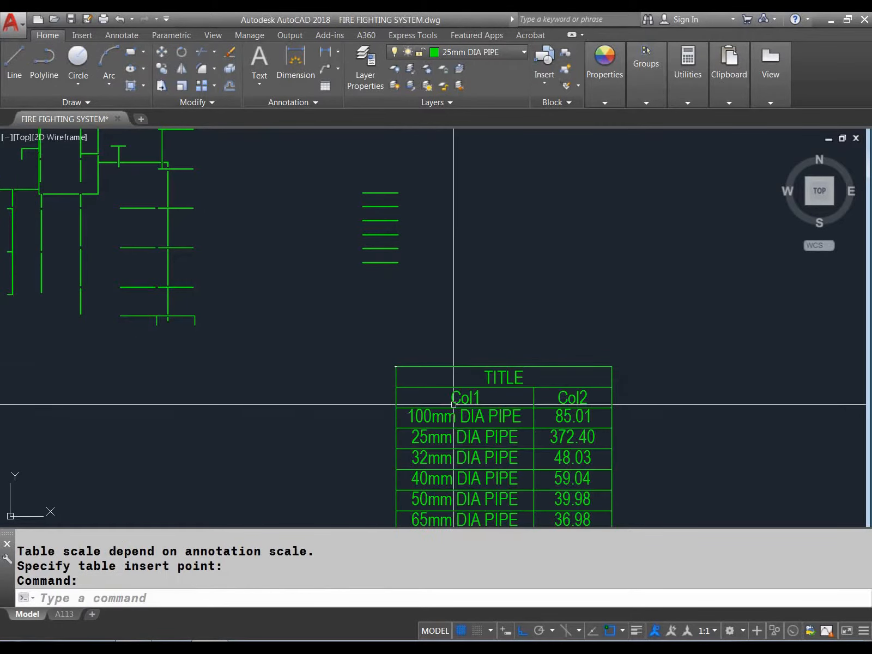
- Turn all drawing layers back on with LAYON
middle_drag(454, 404, 351, 312)
scroll(416, 383, up, 2)
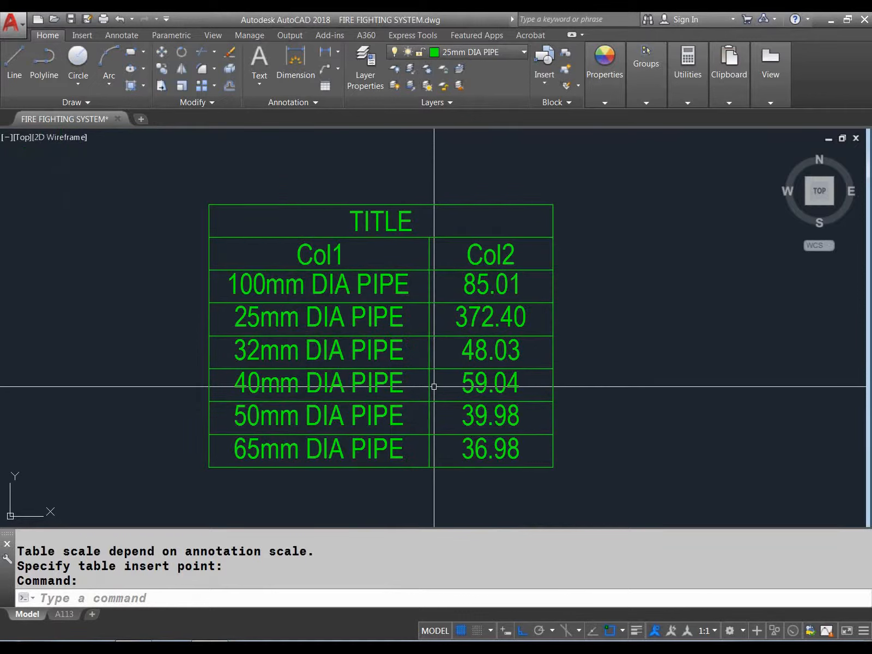
key(Escape)
key(Escape)
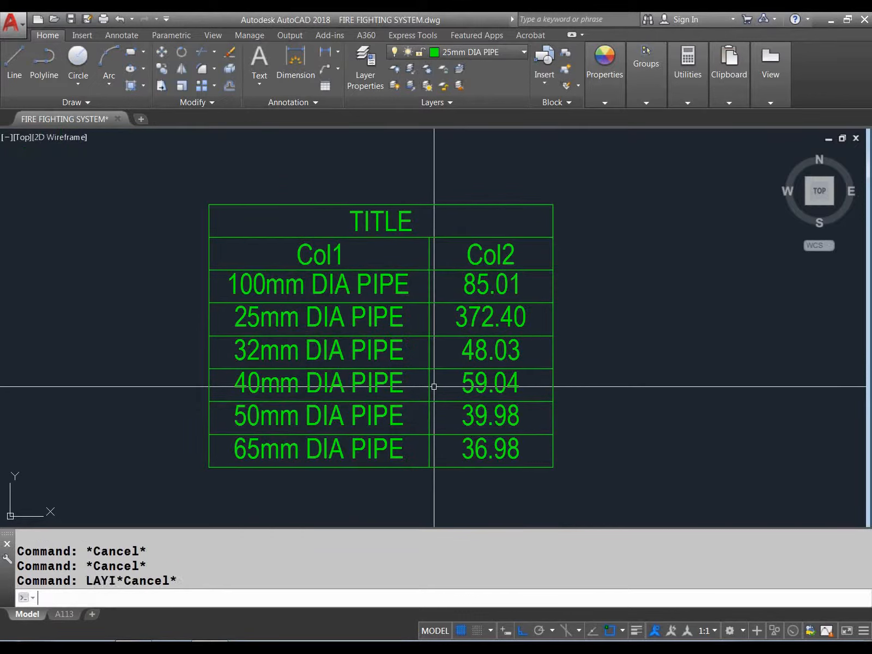
text(LAYON)
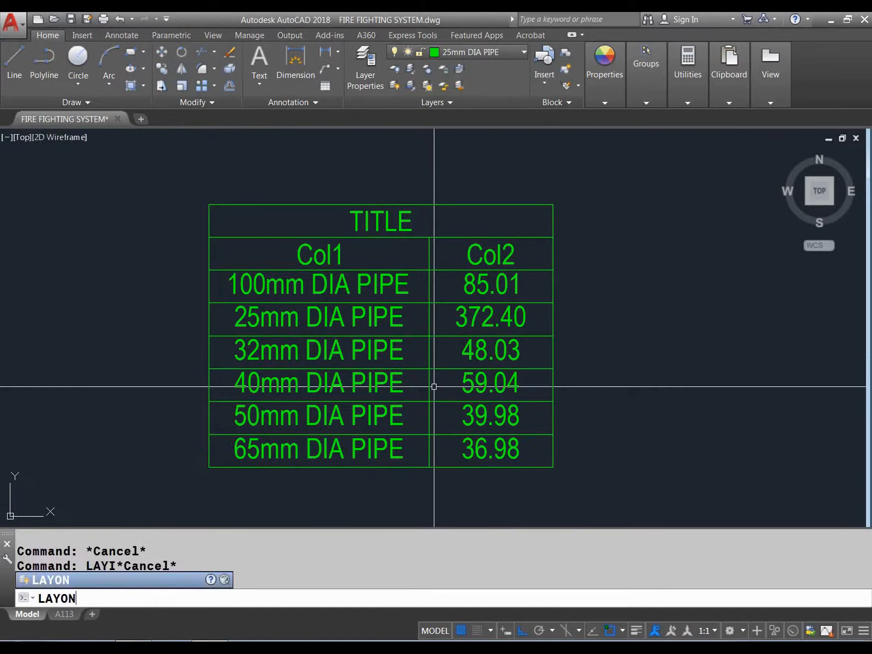
key(Return)
scroll(432, 331, down, 8)
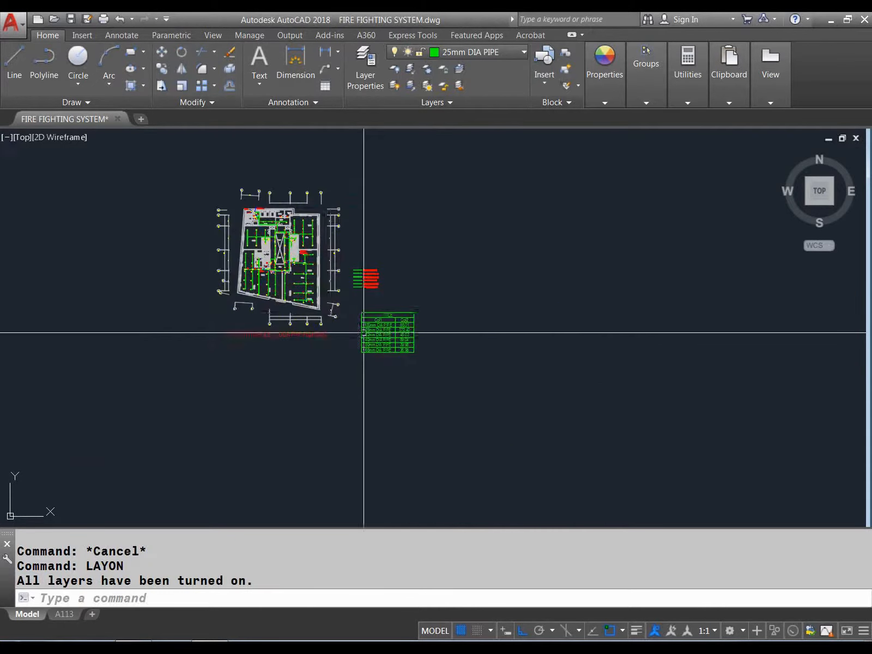
- Examine the pipe length table below the legend, row by row, including the 100mm DIA PIPE entry
scroll(390, 316, up, 8)
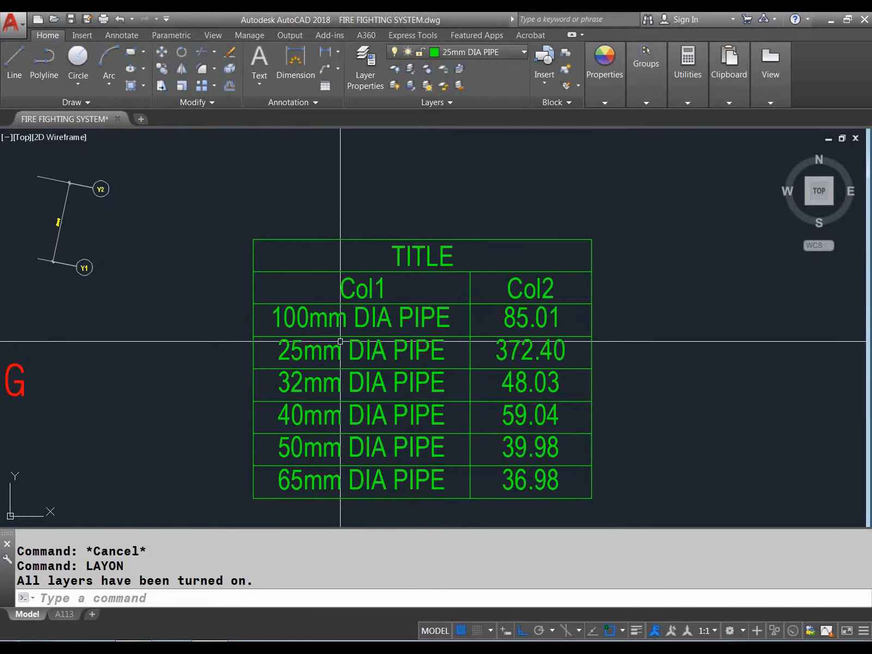
mouse_move(342, 363)
middle_down()
mouse_move(382, 329)
mouse_move(366, 448)
middle_up()
scroll(381, 328, down, 5)
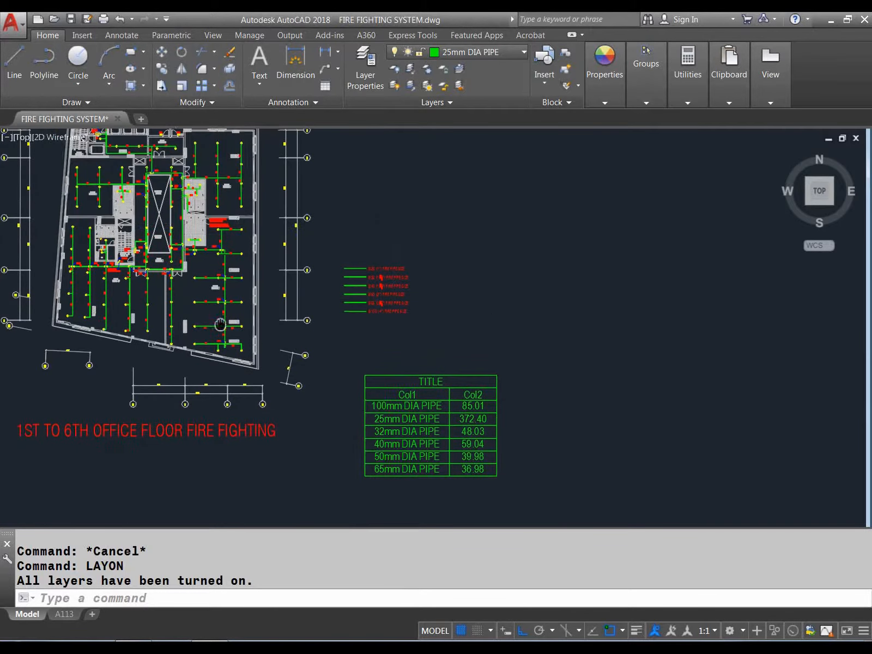
scroll(446, 439, up, 4)
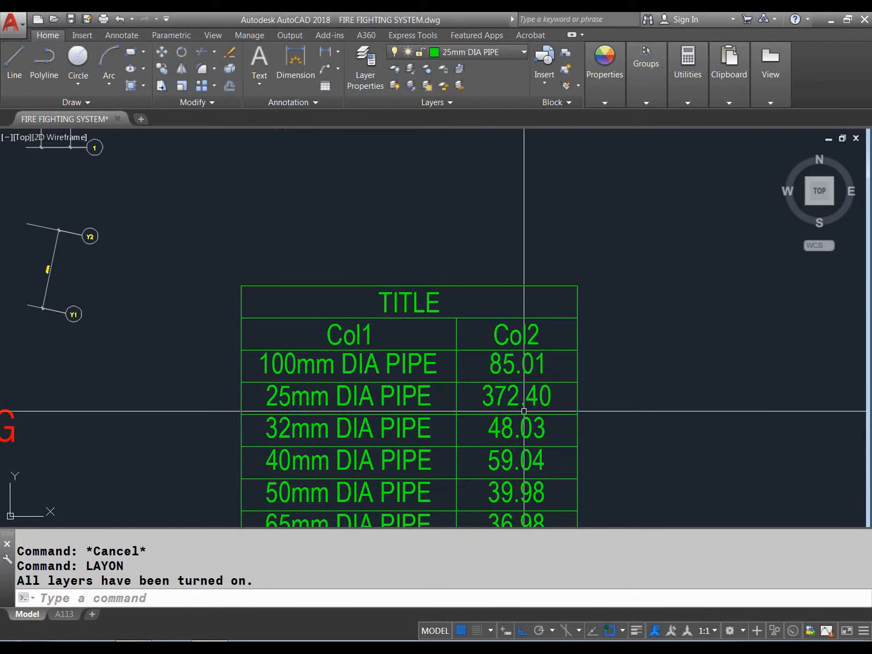
middle_drag(436, 434, 438, 386)
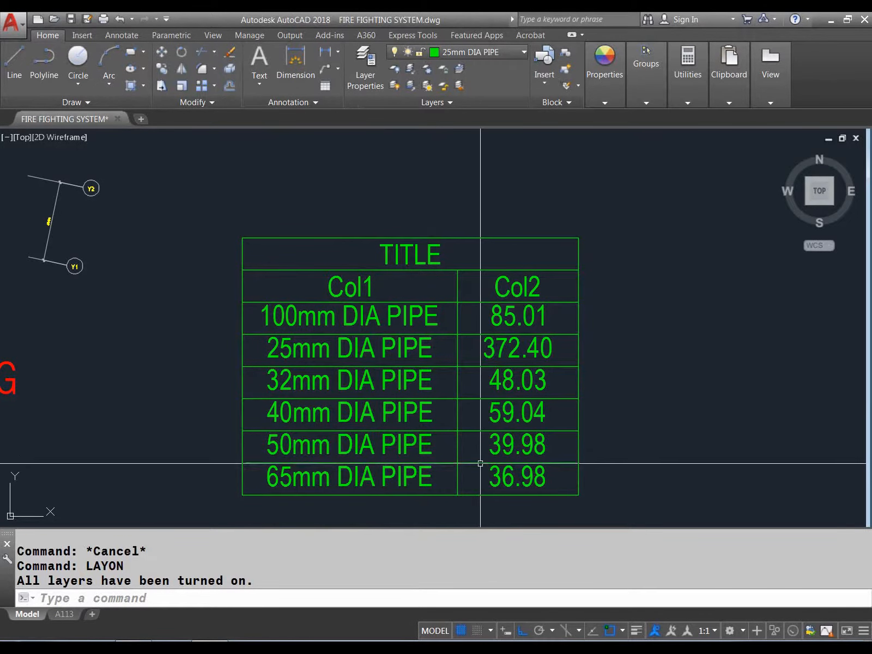
middle_drag(479, 463, 488, 432)
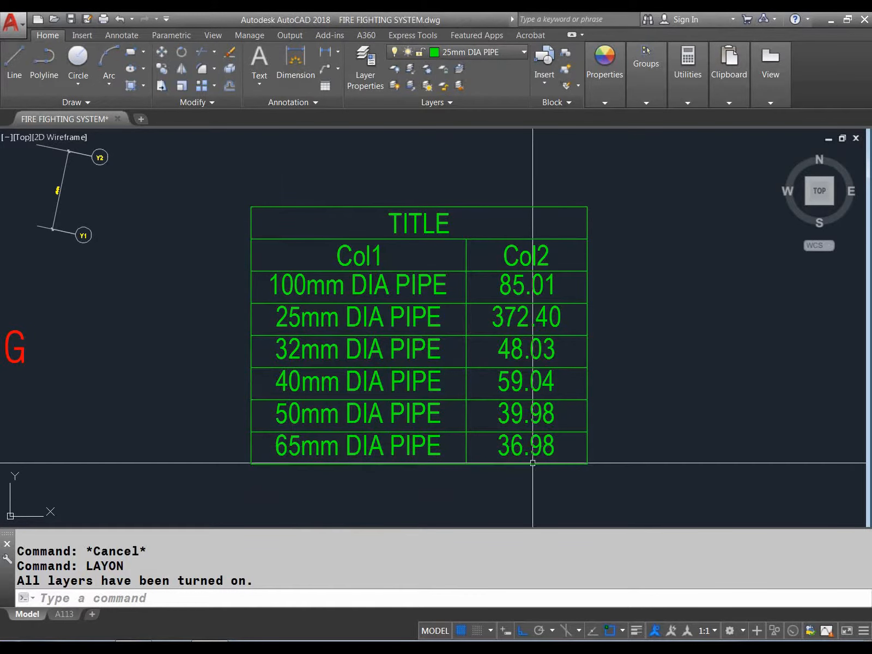
scroll(502, 301, down, 4)
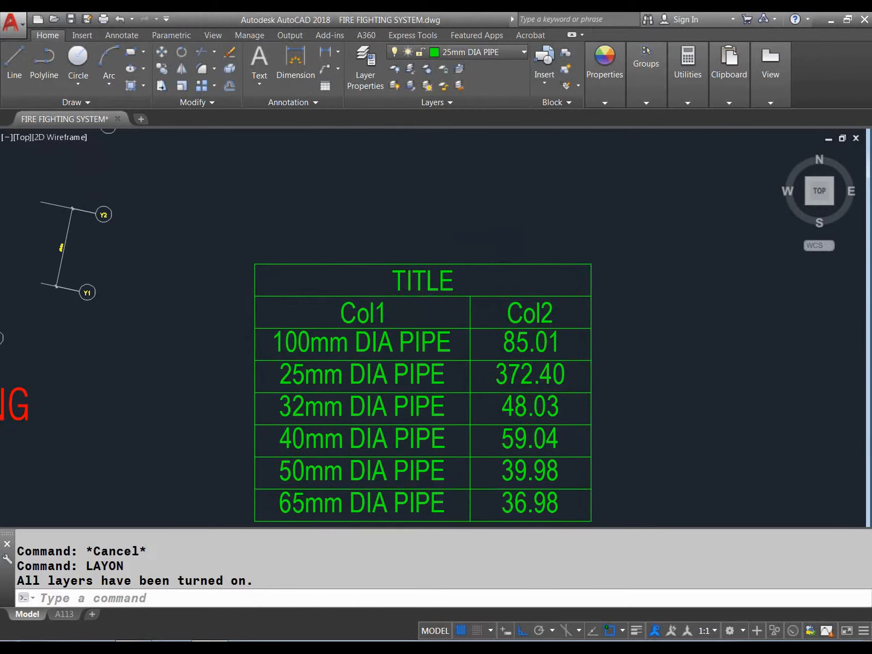
scroll(394, 357, up, 2)
scroll(394, 356, up, 2)
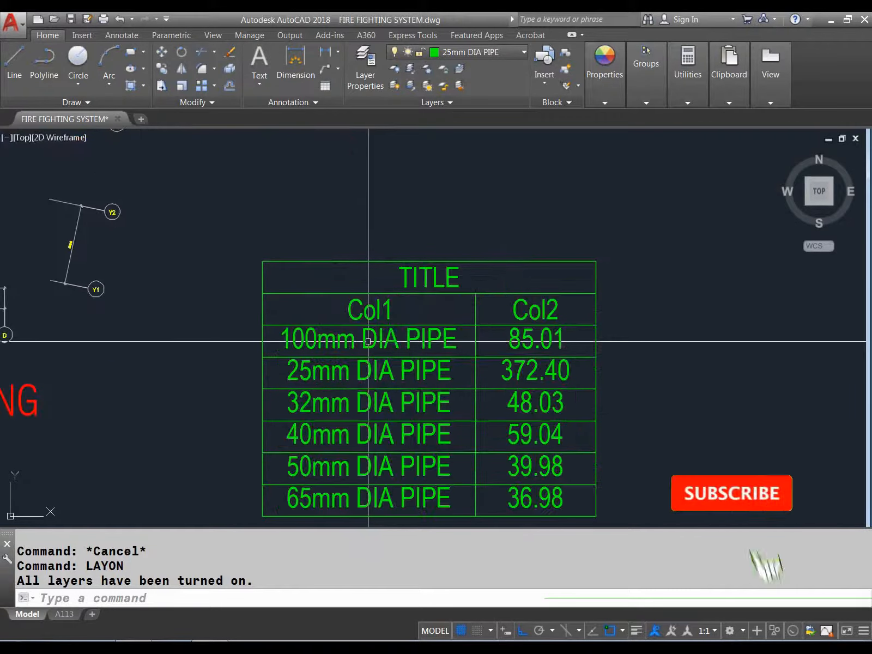
click(341, 338)
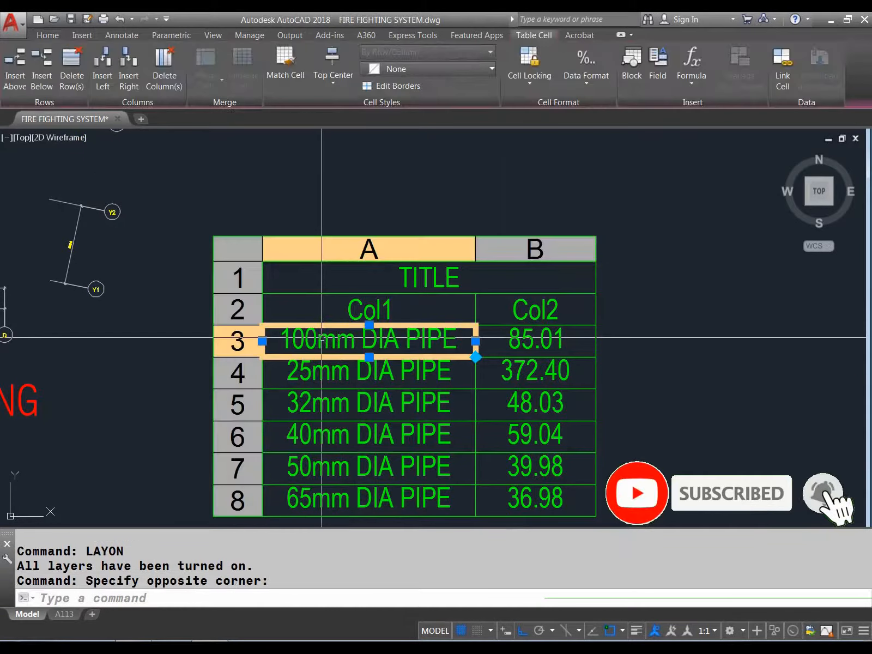
scroll(327, 317, down, 4)
key(Escape)
- Check which layer the Ø25 fire pipe line in the legend is on
middle_drag(310, 276, 310, 311)
scroll(312, 301, up, 4)
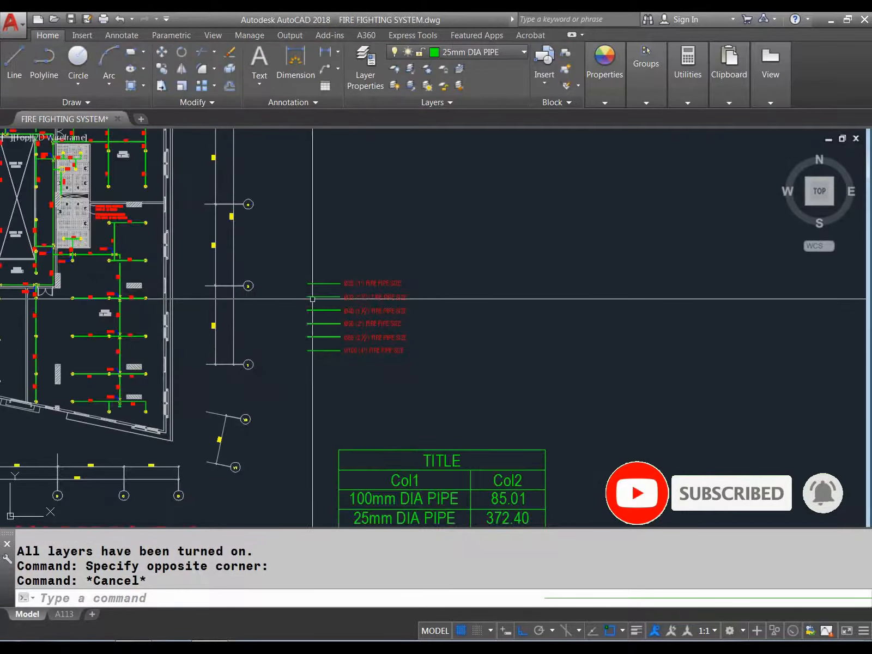
scroll(338, 273, up, 6)
click(310, 290)
click(287, 331)
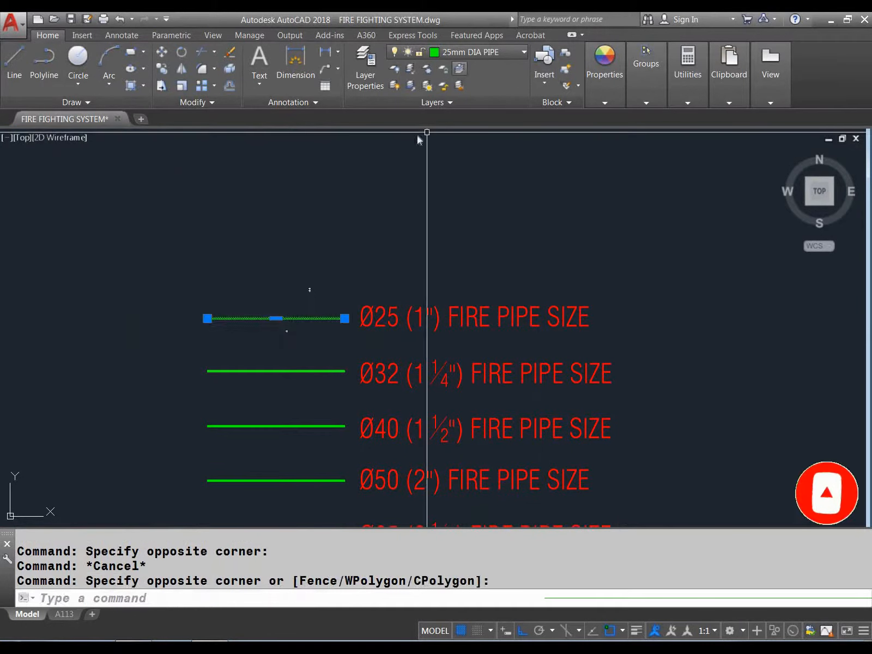
scroll(430, 218, down, 6)
key(Escape)
scroll(373, 233, up, 4)
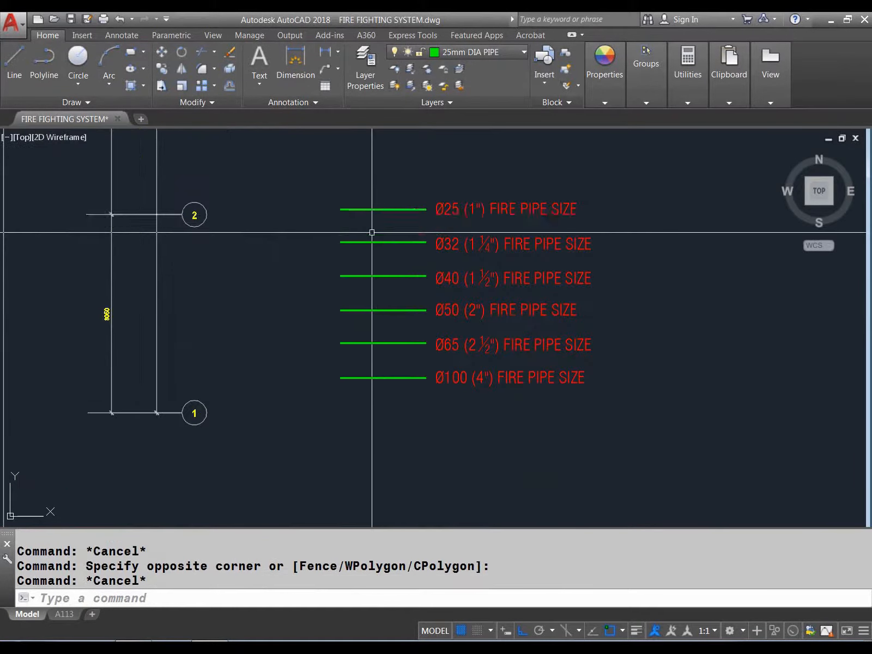
- Check the layer of the Ø32 legend line and compare it with the rows of the length table
click(388, 214)
click(371, 246)
scroll(440, 225, down, 6)
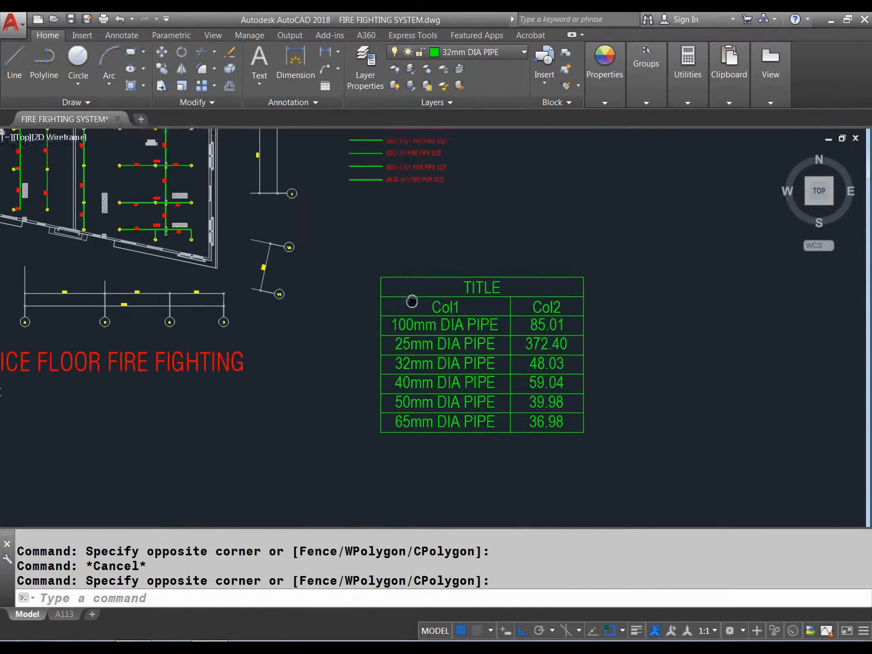
scroll(411, 302, up, 4)
key(Escape)
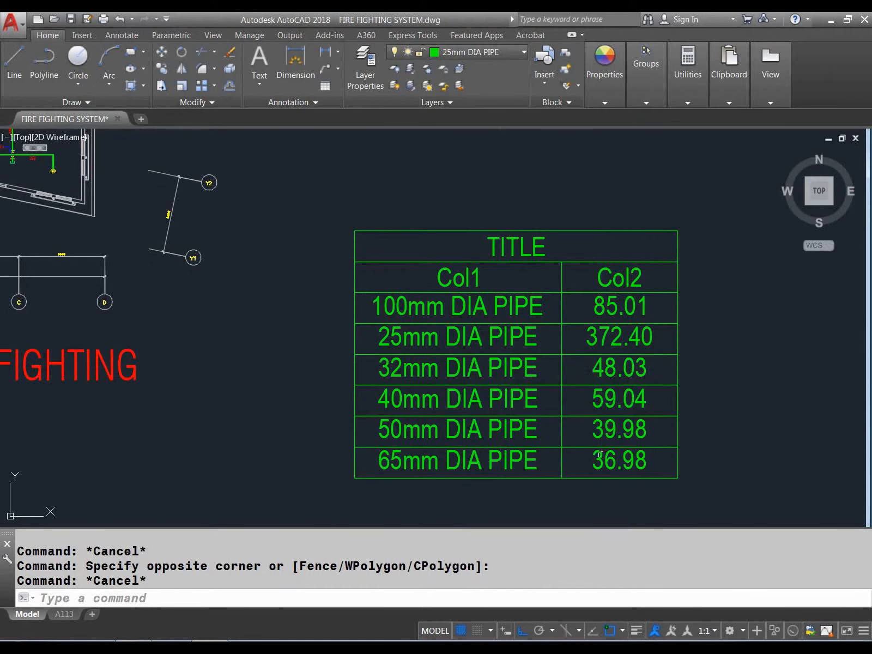
- Check the layer of the horizontal 65Ø pipe just below the kitchen in the floor plan
scroll(597, 456, down, 5)
scroll(372, 374, up, 5)
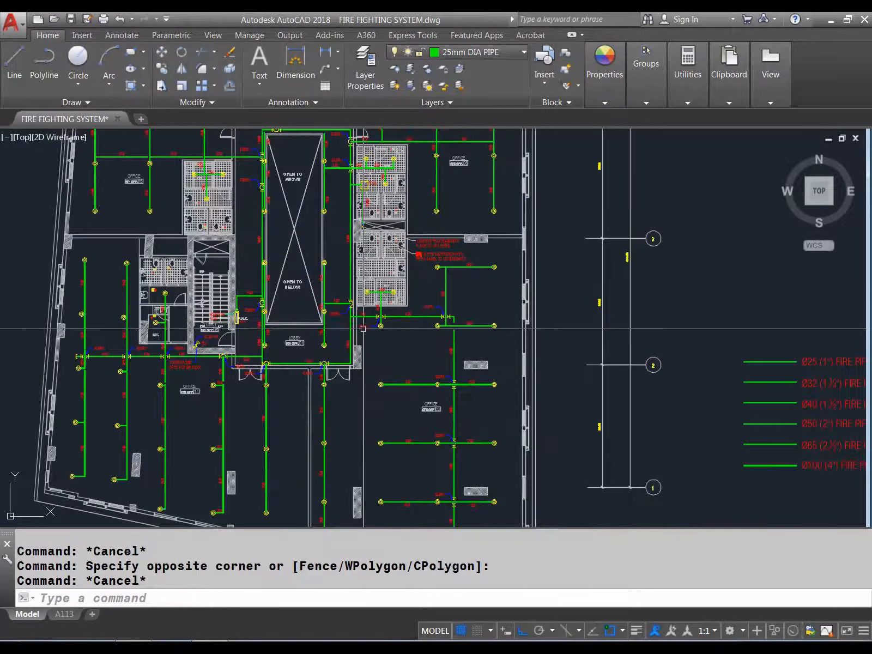
scroll(424, 318, up, 2)
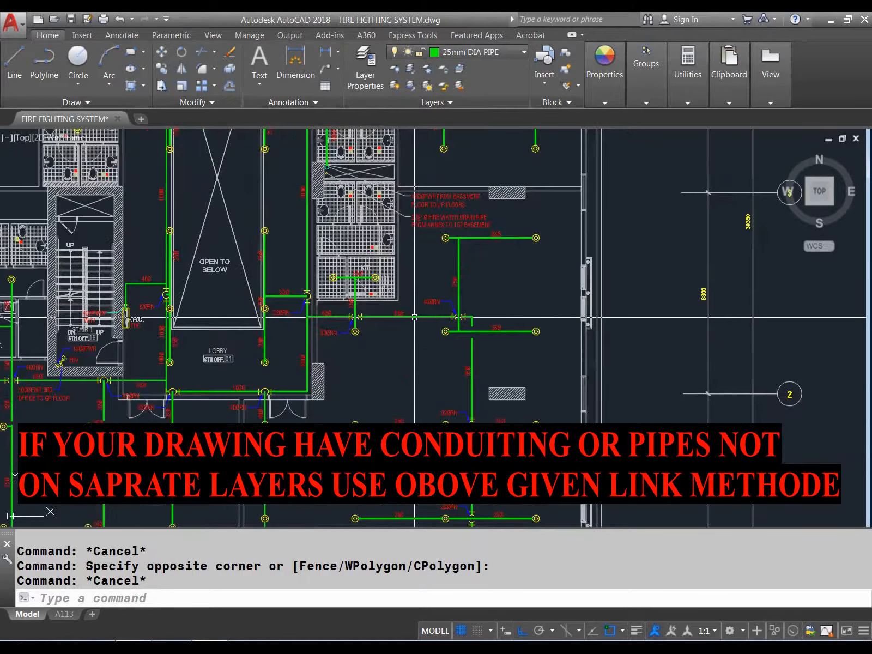
click(425, 309)
click(415, 325)
scroll(434, 314, up, 4)
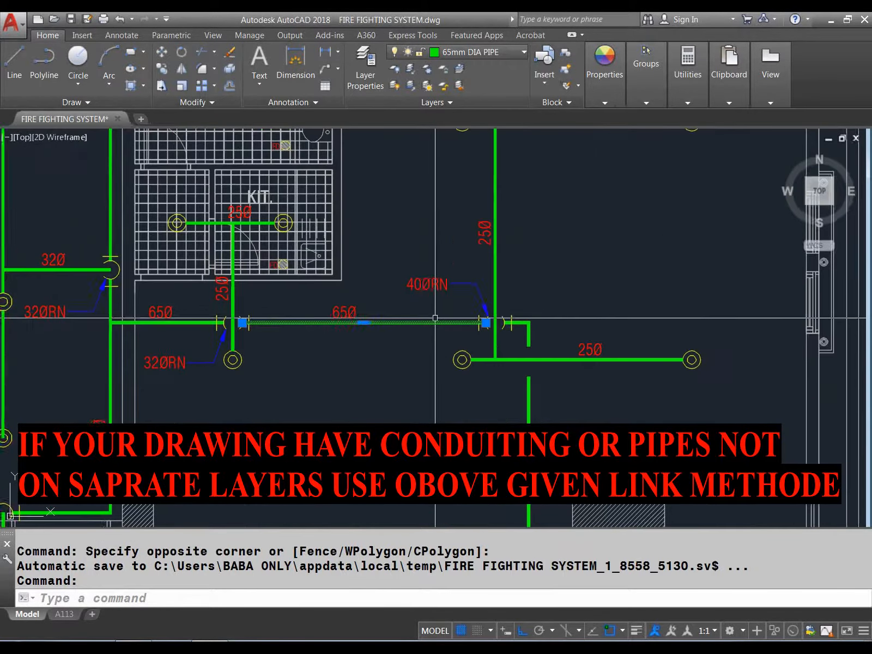
middle_drag(434, 317, 399, 321)
key(Escape)
click(359, 317)
click(345, 347)
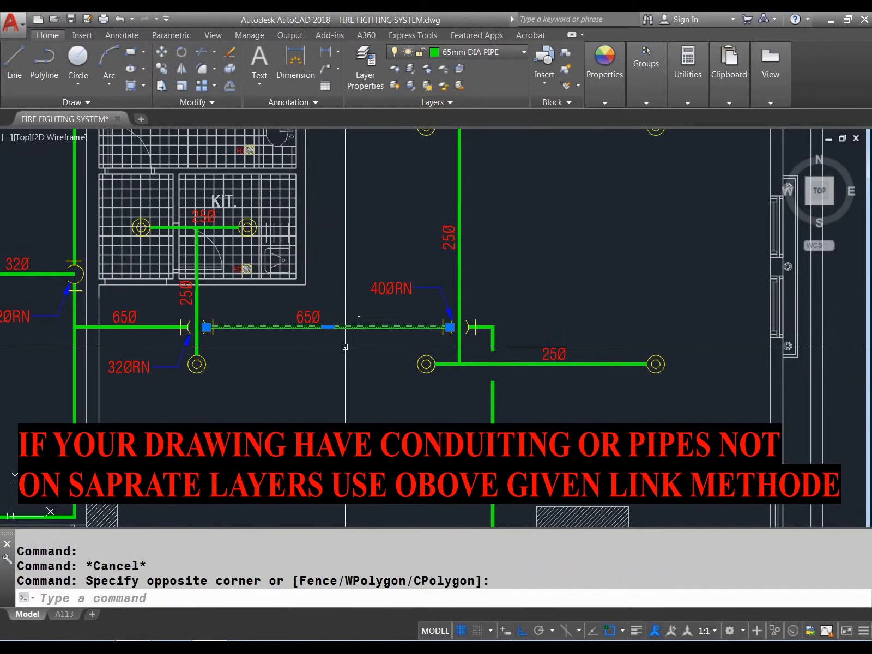
key(Escape)
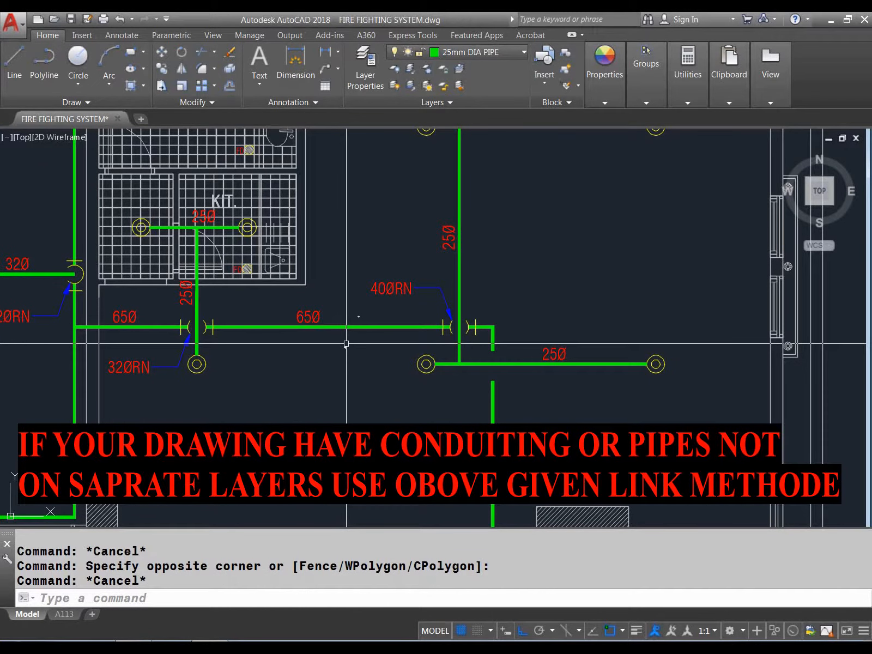
- Compare the length table's layer rows with the legend and the pipe network of the floor plan
scroll(352, 333, down, 5)
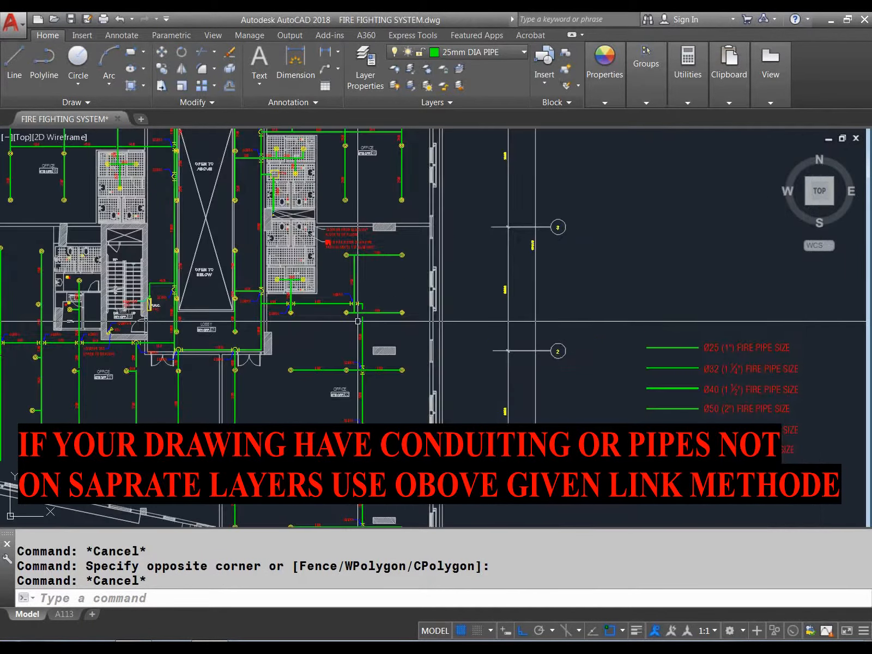
mouse_move(372, 374)
middle_down()
mouse_move(234, 293)
mouse_move(109, 123)
middle_up()
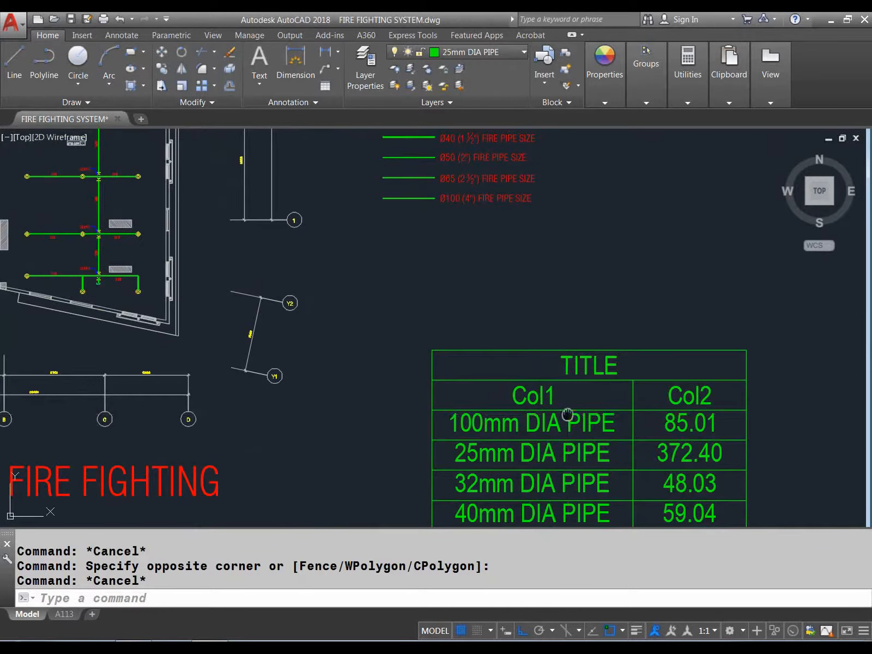
middle_drag(567, 414, 480, 289)
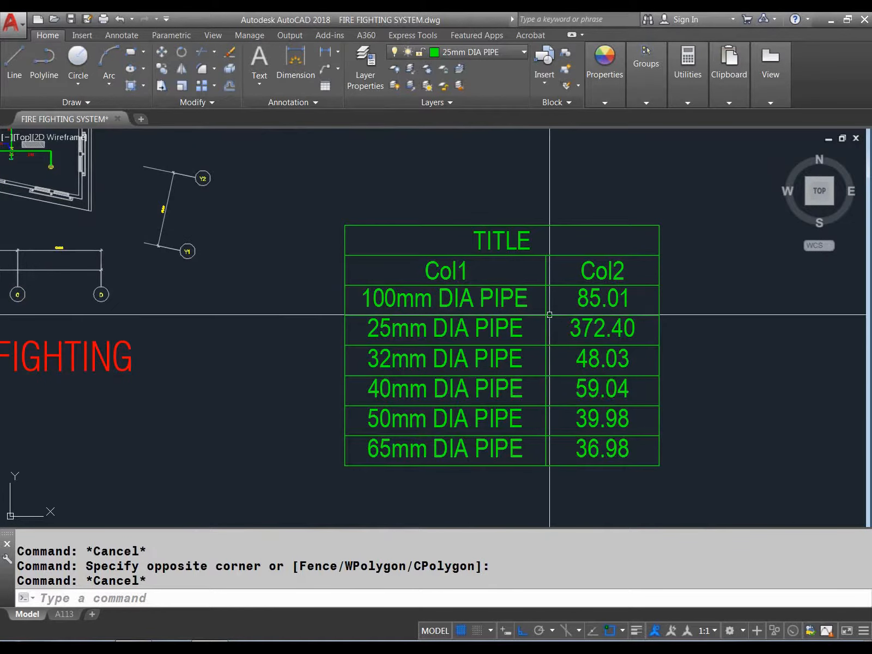
middle_drag(440, 322, 451, 388)
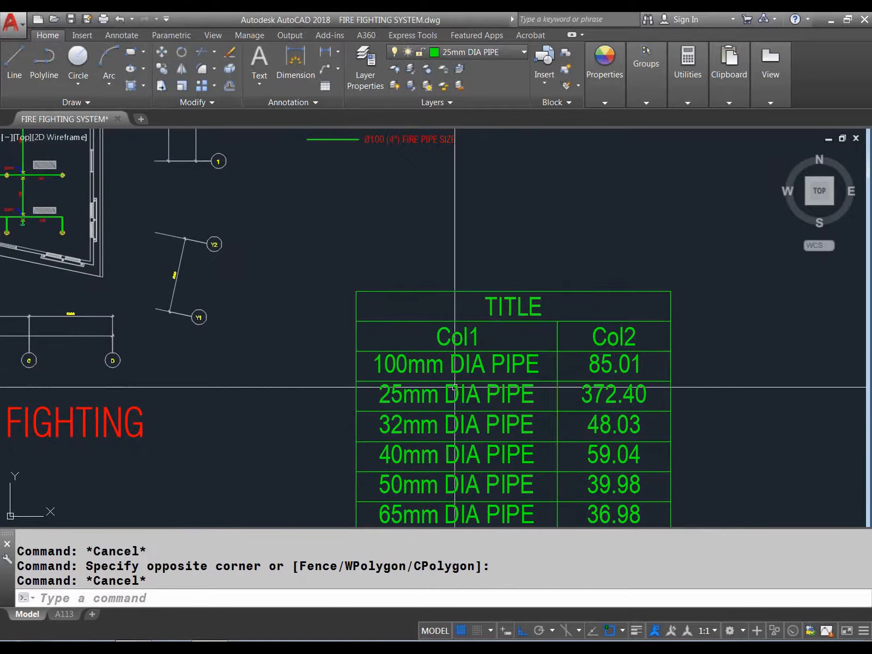
scroll(350, 345, down, 4)
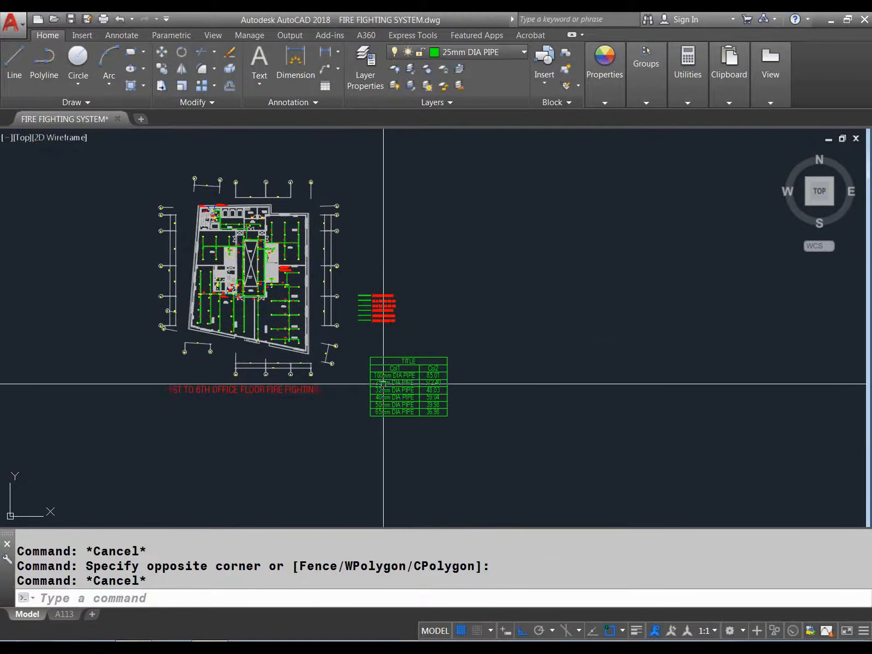
scroll(397, 406, up, 6)
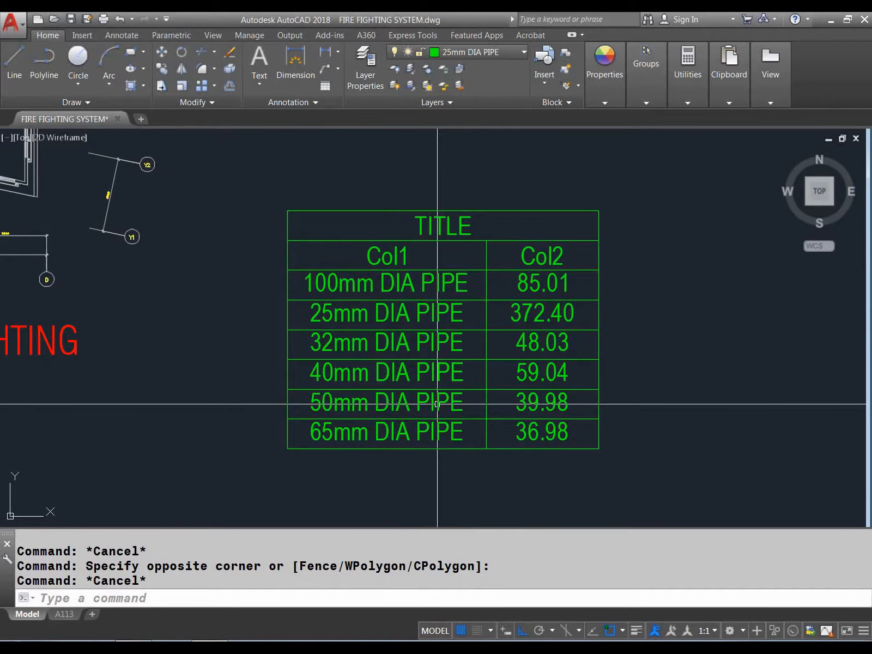
scroll(437, 404, down, 4)
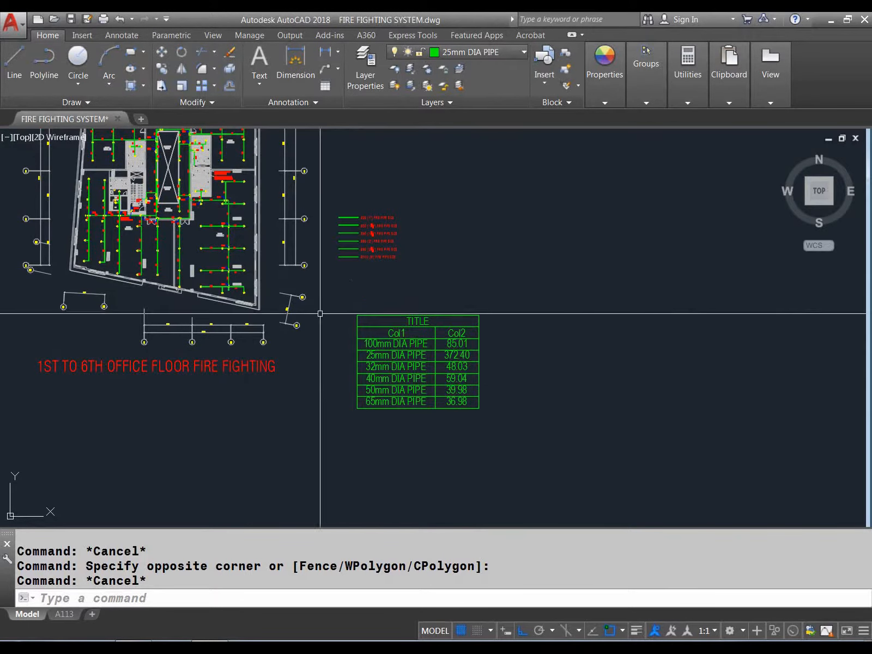
scroll(237, 253, up, 4)
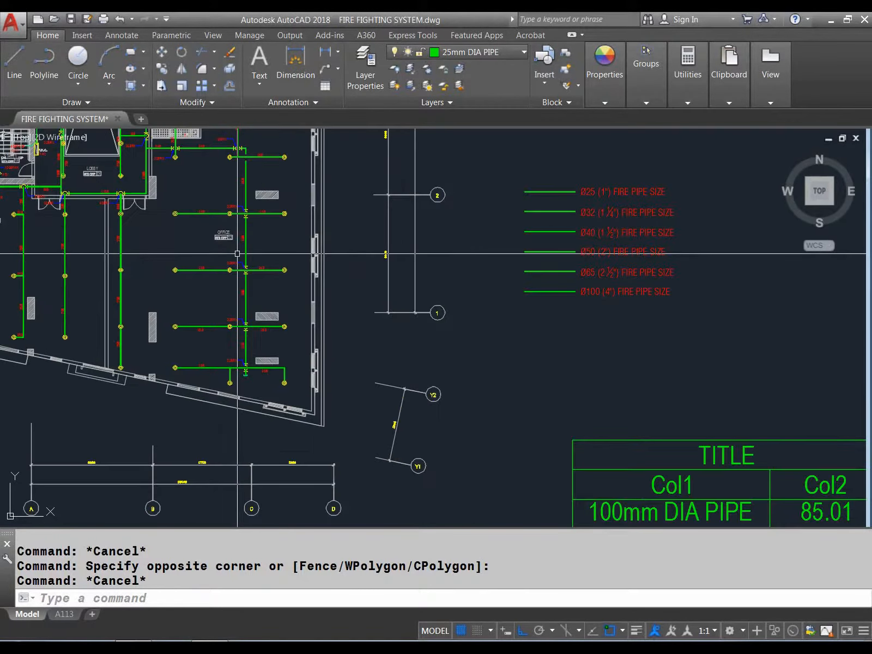
scroll(327, 319, down, 4)
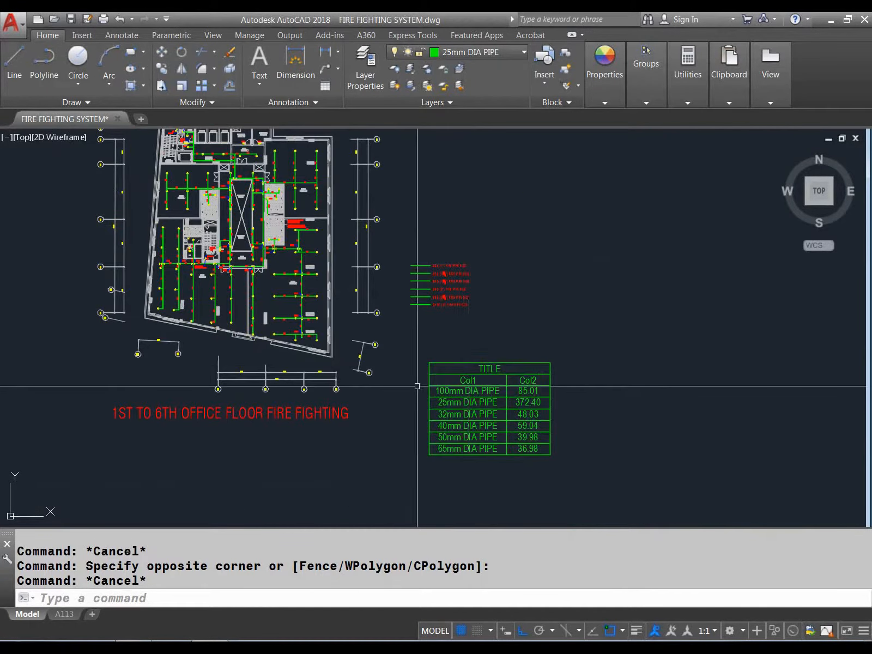
middle_drag(415, 384, 425, 490)
- Check the layer of the vertical 65Ø pipe between the 40ØRN and 320ØRN labels, ending with the legend in view
scroll(308, 365, up, 10)
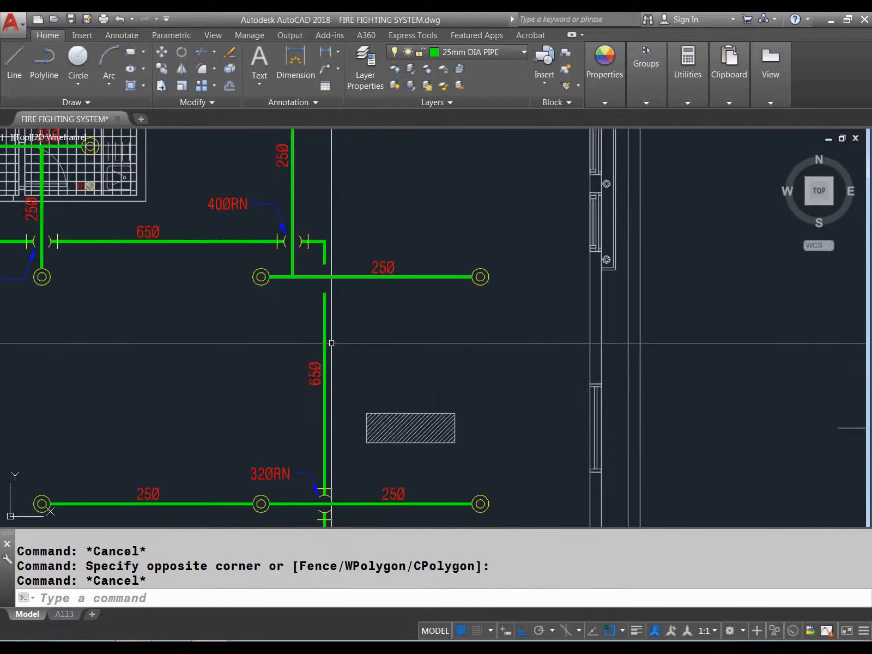
click(336, 335)
click(310, 335)
key(Escape)
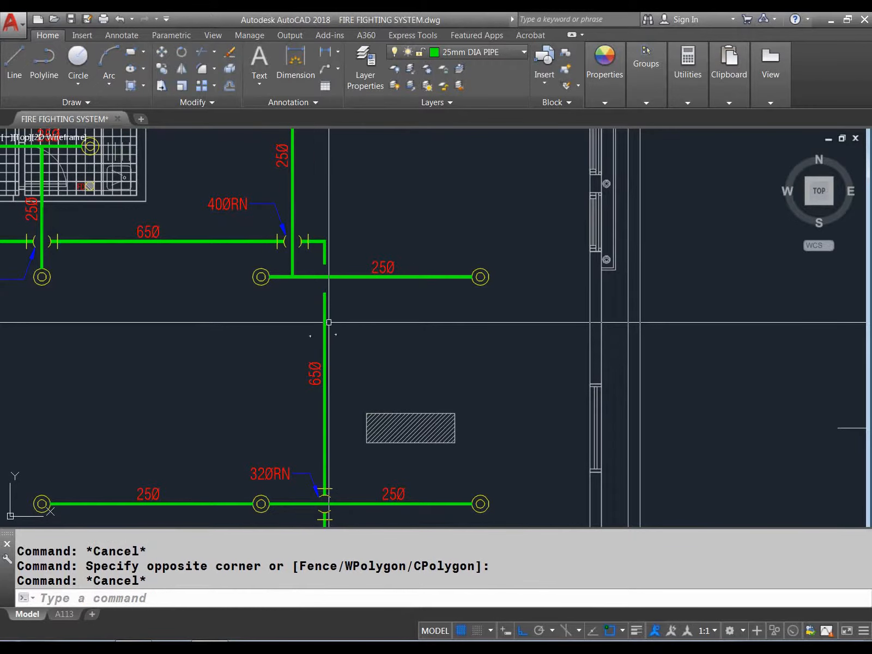
click(340, 315)
click(308, 317)
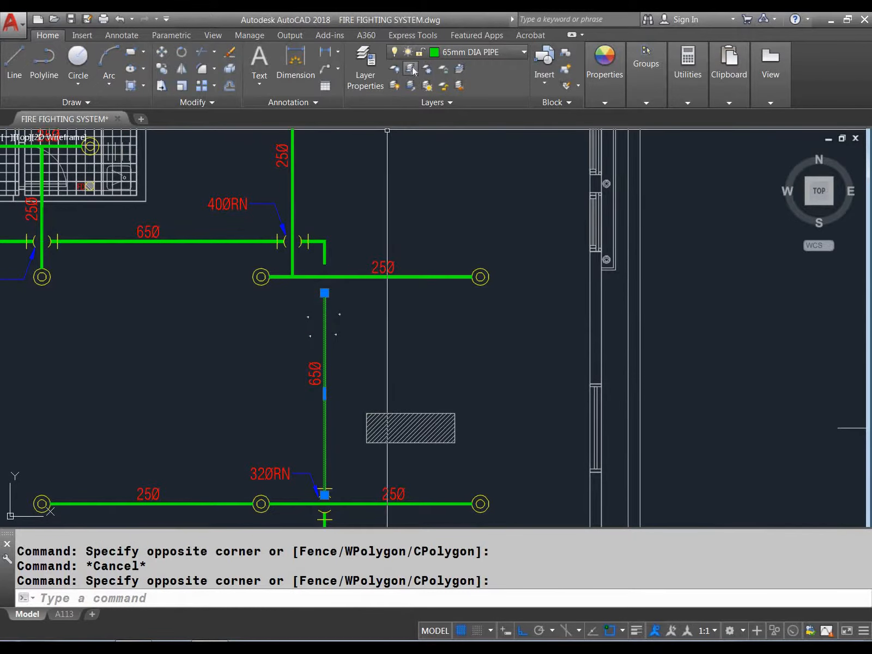
key(Escape)
scroll(464, 286, down, 6)
middle_drag(467, 292, 293, 265)
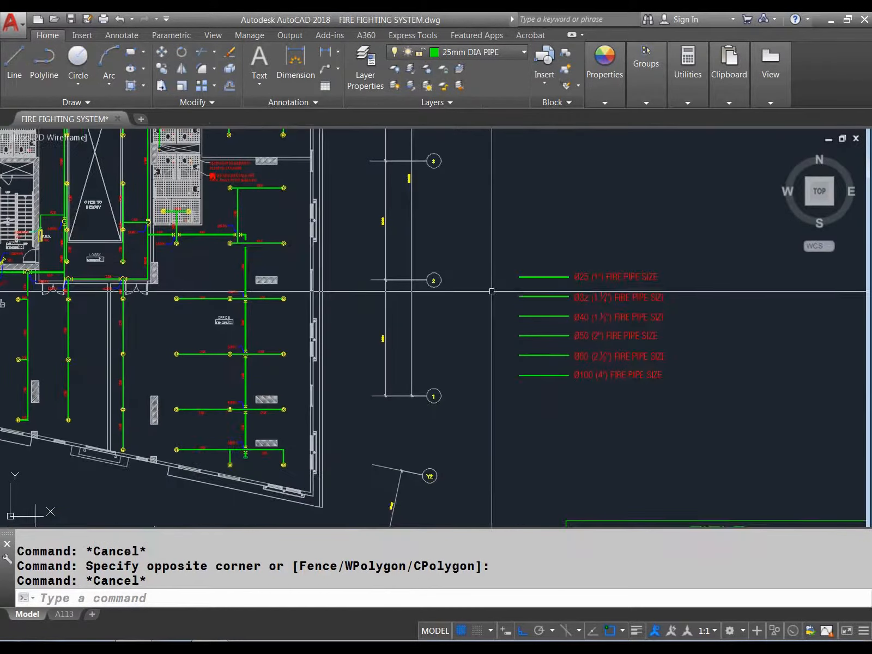
- Check the layer of the vertical 65Ø pipe above the 320RN label, beside the hatched column near office 02
scroll(256, 257, up, 6)
click(217, 240)
click(197, 240)
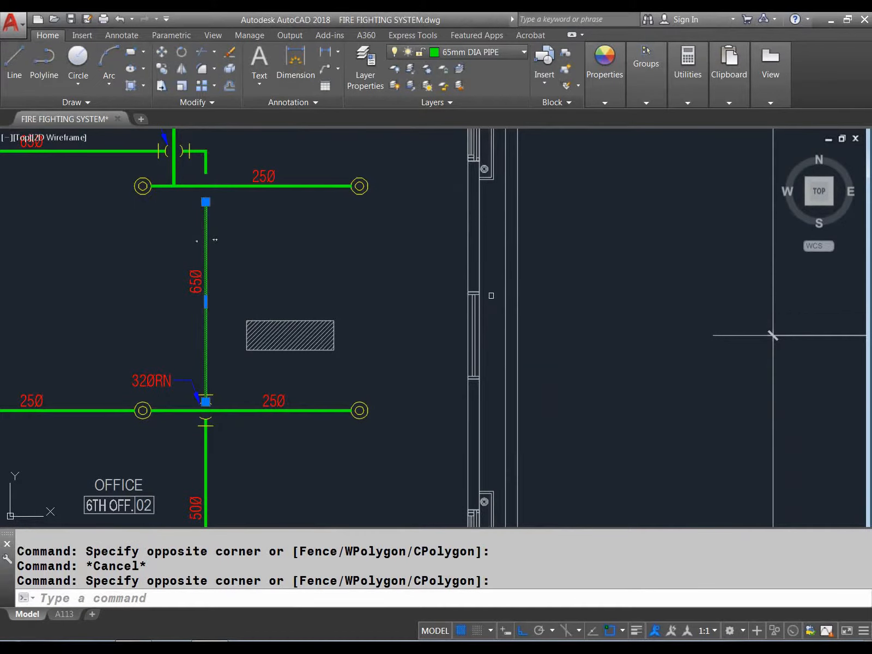
key(Escape)
- Isolate the layers of the six pipe size lines in the legend, from Ø25 to Ø100
mouse_move(459, 304)
middle_down()
mouse_move(311, 286)
mouse_move(308, 273)
middle_up()
scroll(308, 274, down, 6)
middle_drag(526, 294, 480, 280)
scroll(481, 280, up, 2)
click(489, 216)
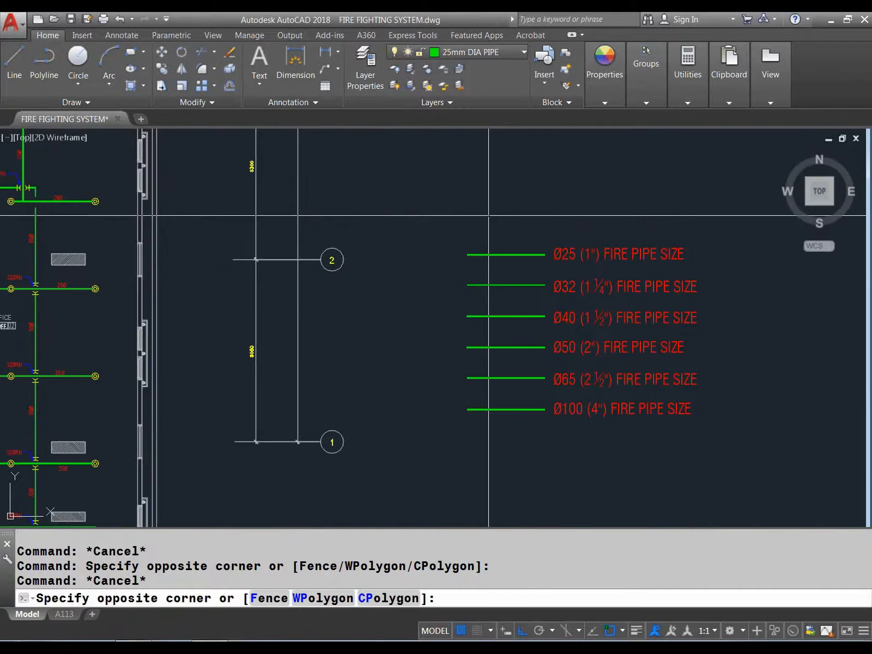
click(442, 437)
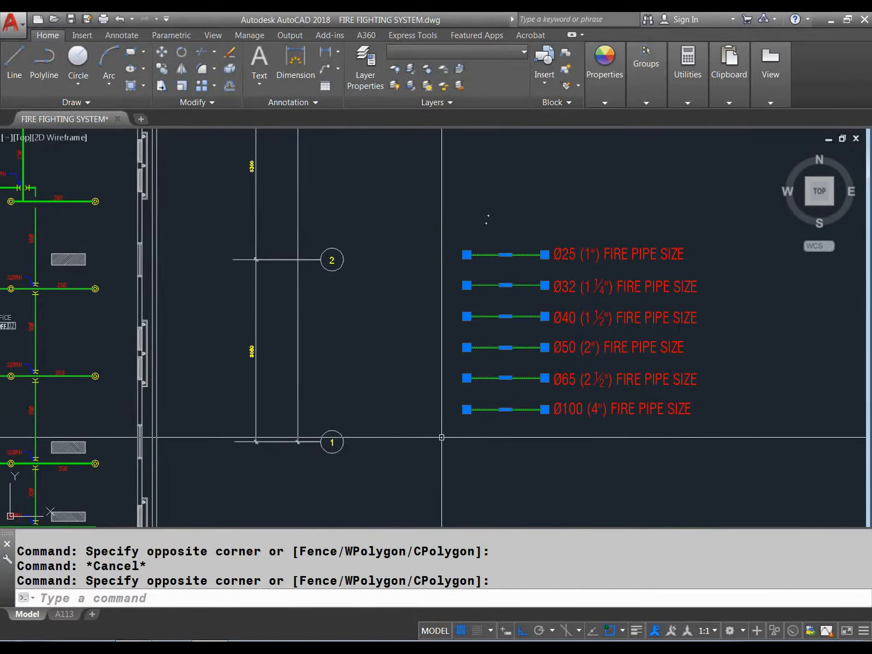
click(411, 68)
scroll(411, 259, down, 6)
middle_drag(409, 322, 426, 341)
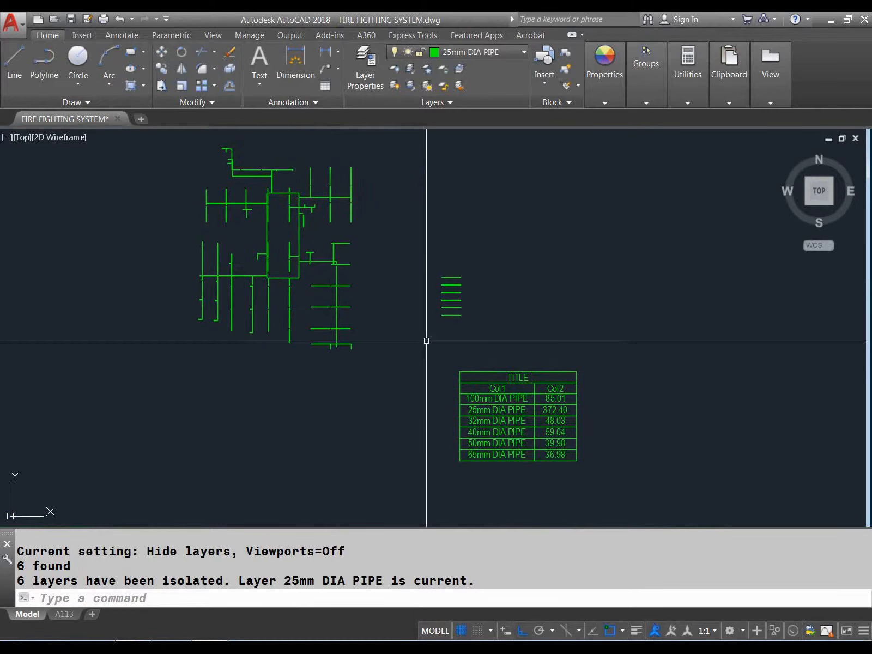
middle_drag(365, 177, 390, 206)
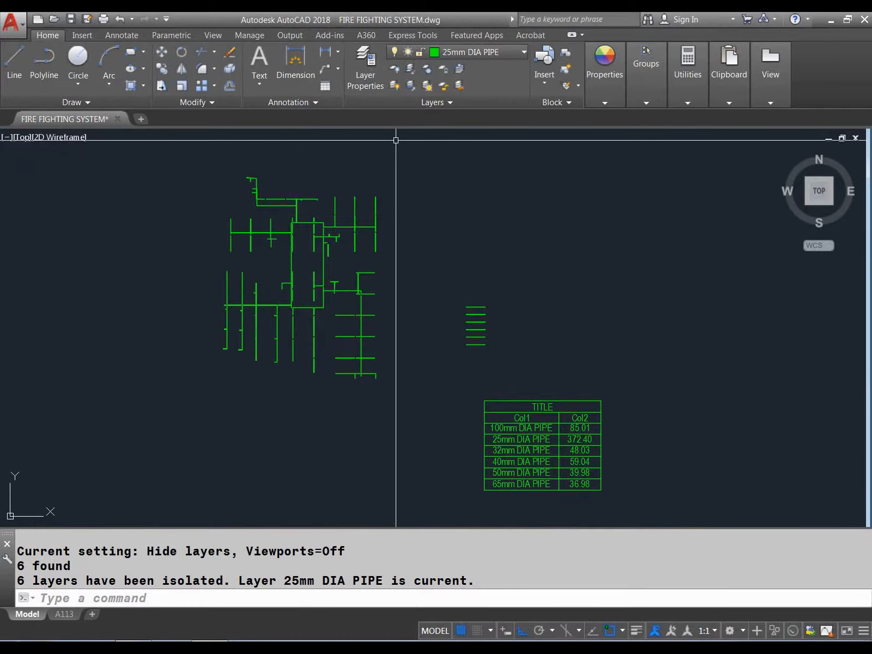
- Run LAYLENGTH on all pipes of the floor plan network and insert a second length table right of the legend lines, above the existing table
key(Escape)
key(Escape)
text(LAYLENGTH)
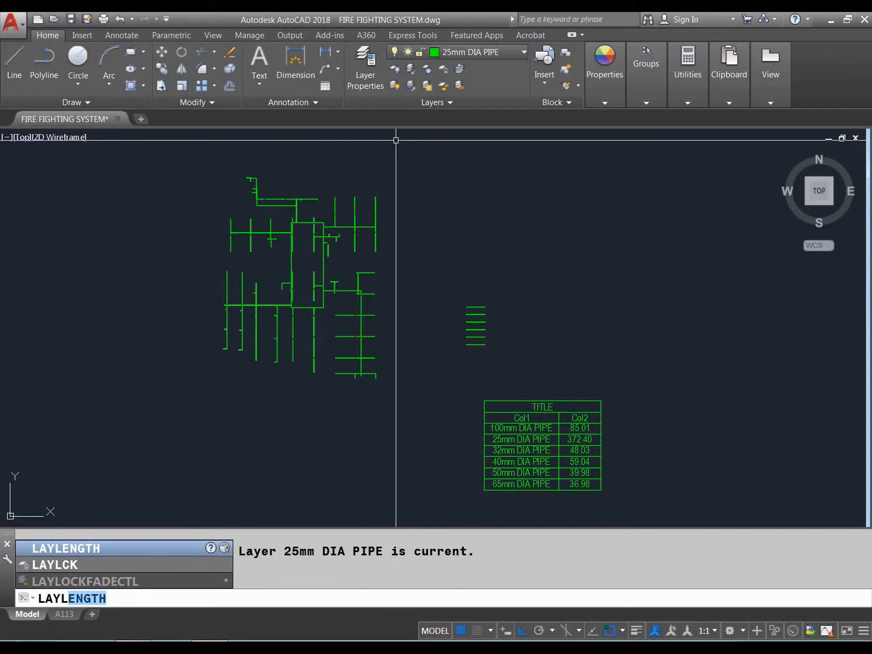
key(Return)
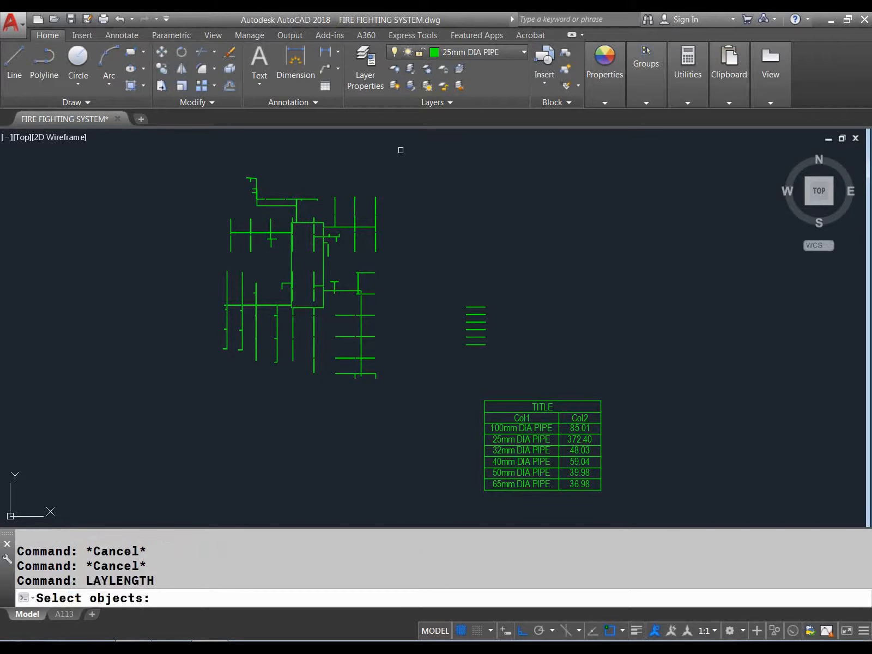
click(401, 150)
click(181, 436)
middle_drag(337, 412, 184, 392)
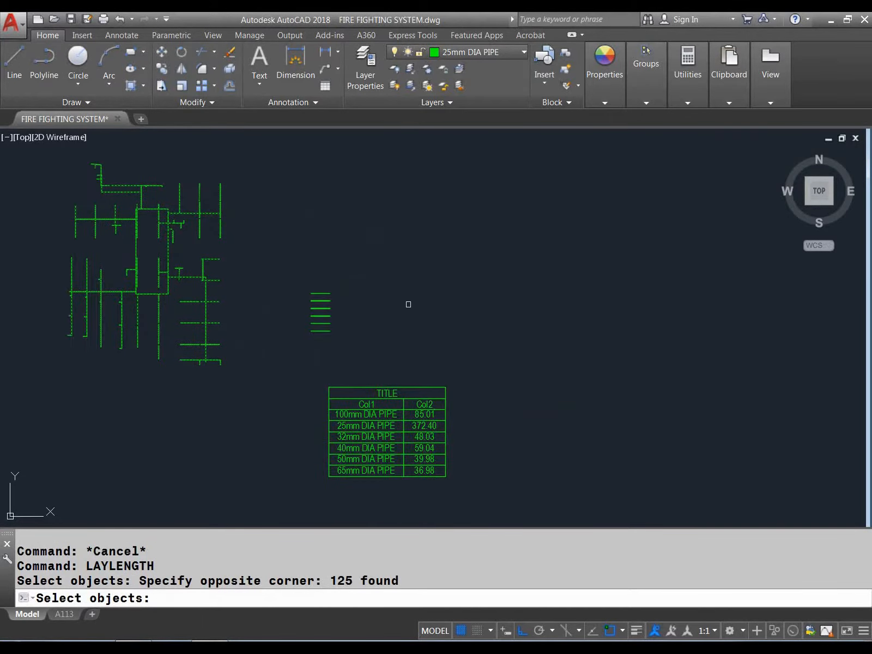
key(Return)
click(434, 244)
scroll(432, 297, up, 5)
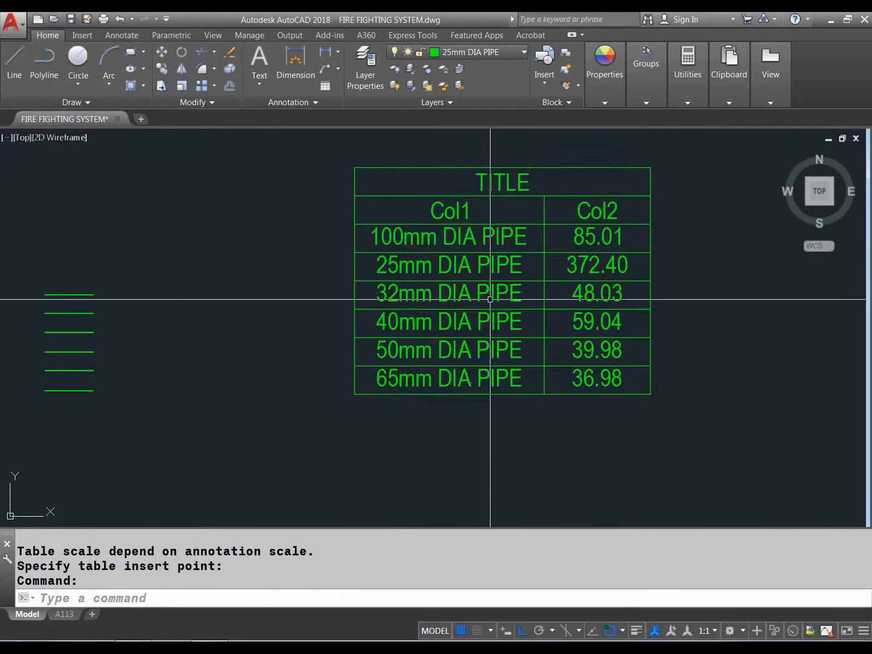
scroll(349, 267, down, 4)
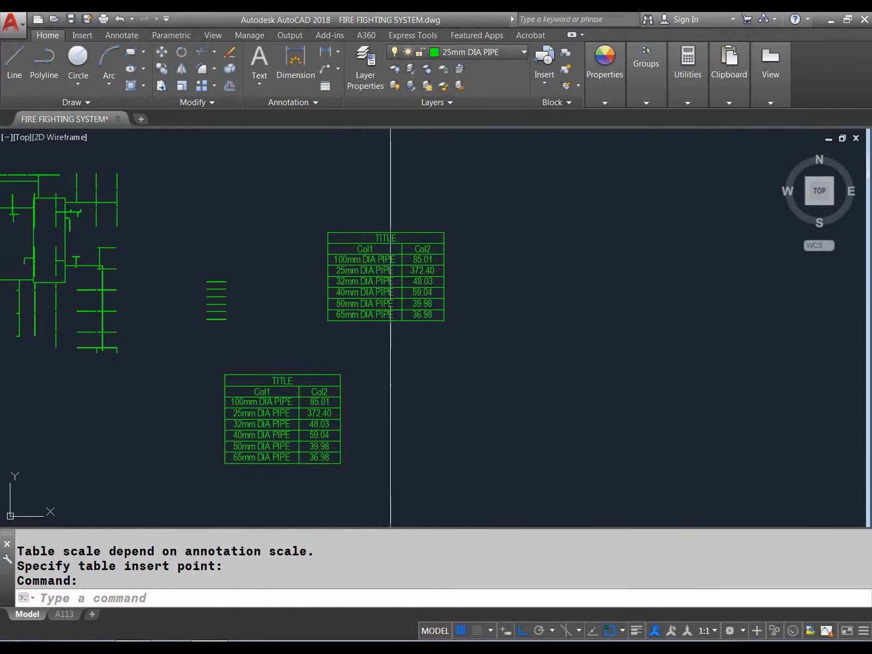
scroll(417, 264, up, 4)
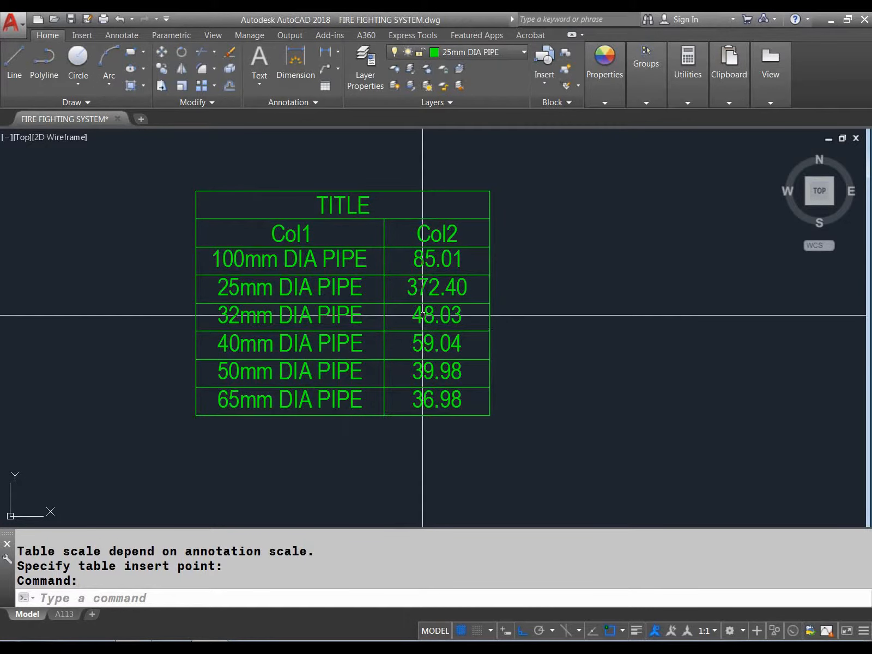